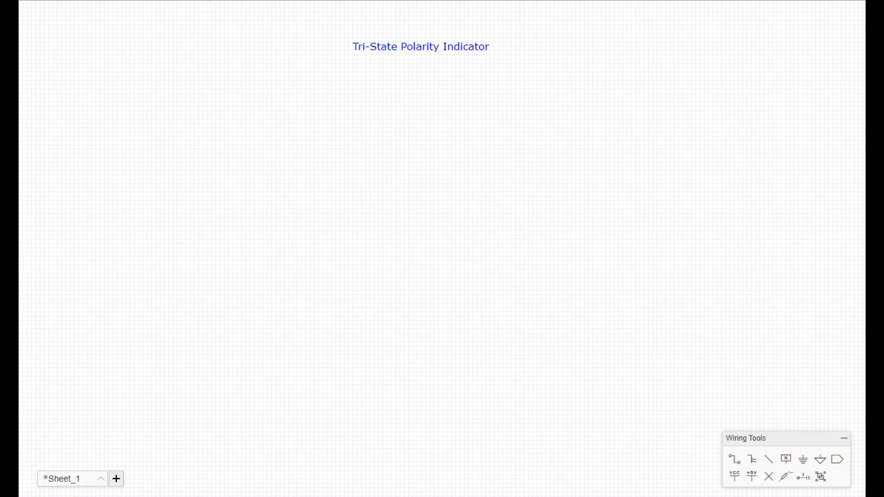
Place a VCC flag below the title and a GND flag near the lower middle of the sheet.
key("shift+f")
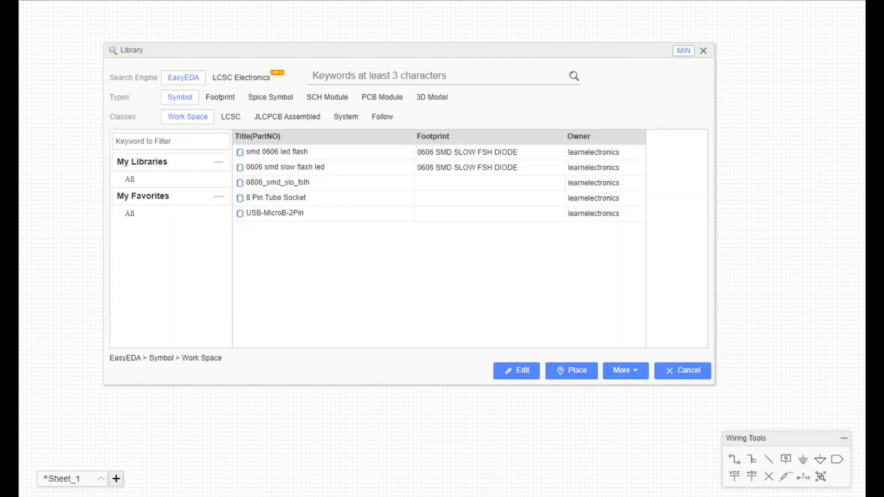
left_click(703, 51)
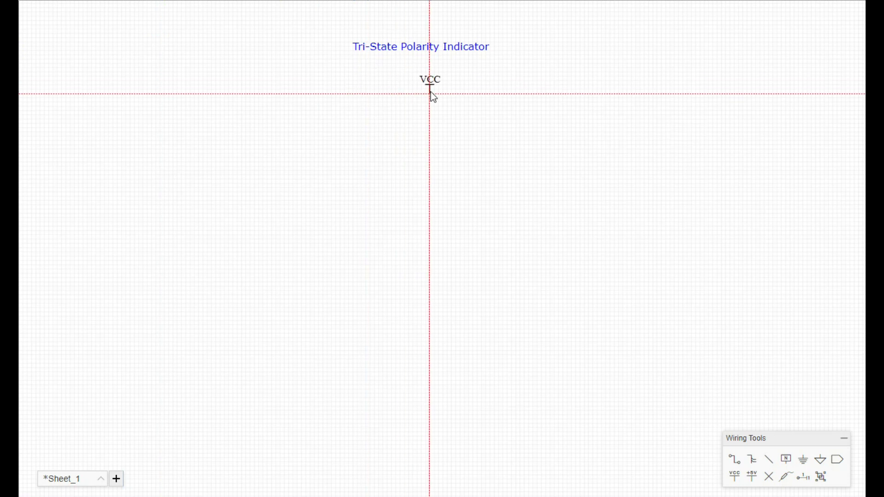
left_click(423, 81)
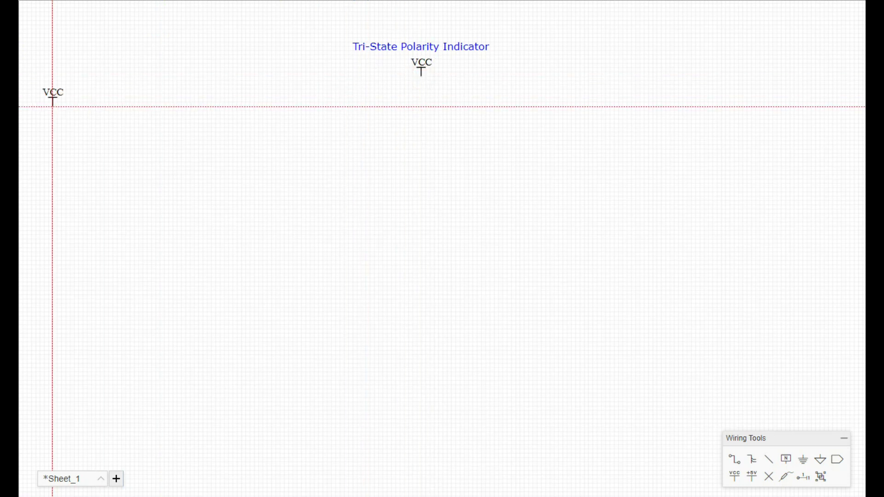
key("g")
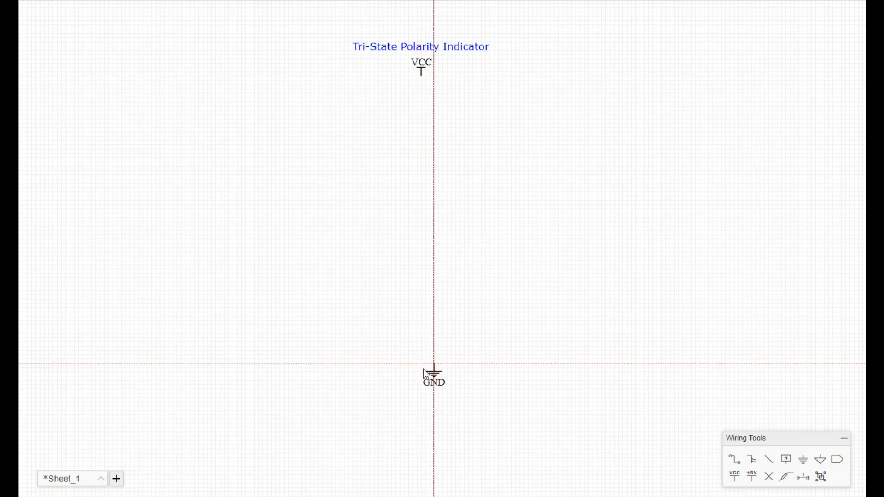
left_click(423, 369)
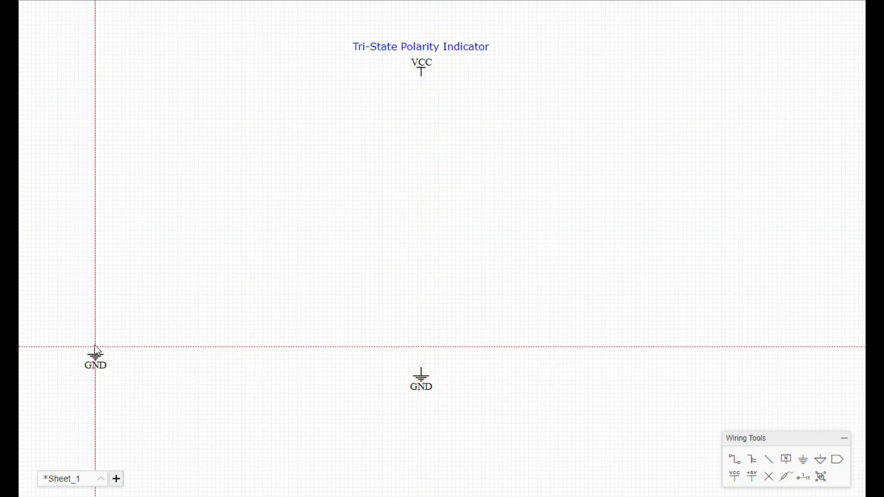
key("Escape")
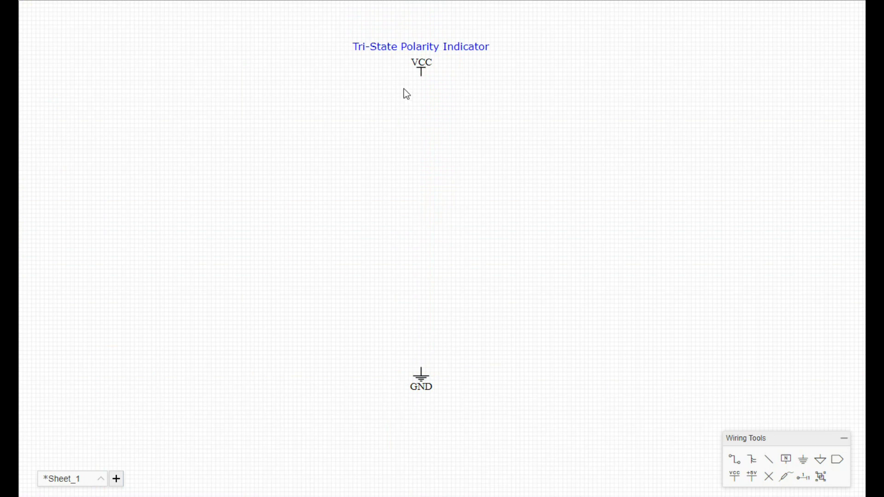
left_click(420, 69)
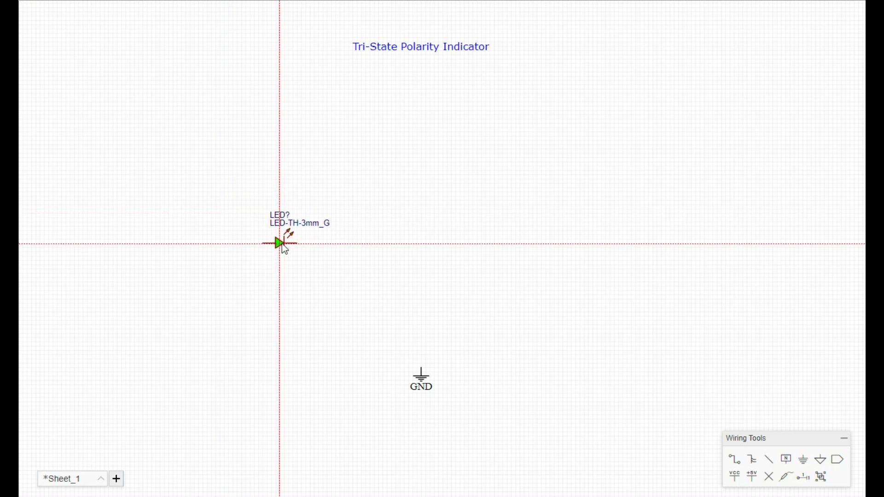
Place a rotated green LED-TH-5mm_G as LED1, with a red LED-TH-5mm_R as LED2 directly above.
key("space")
key("space")
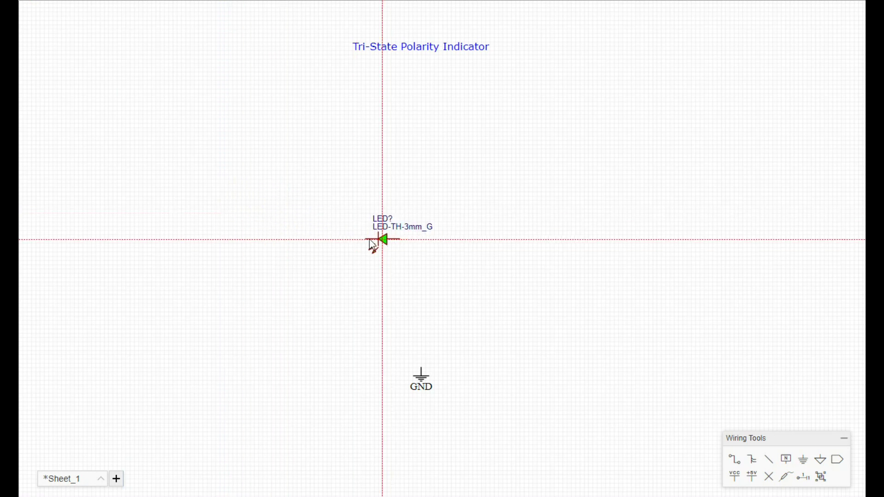
left_click(282, 245)
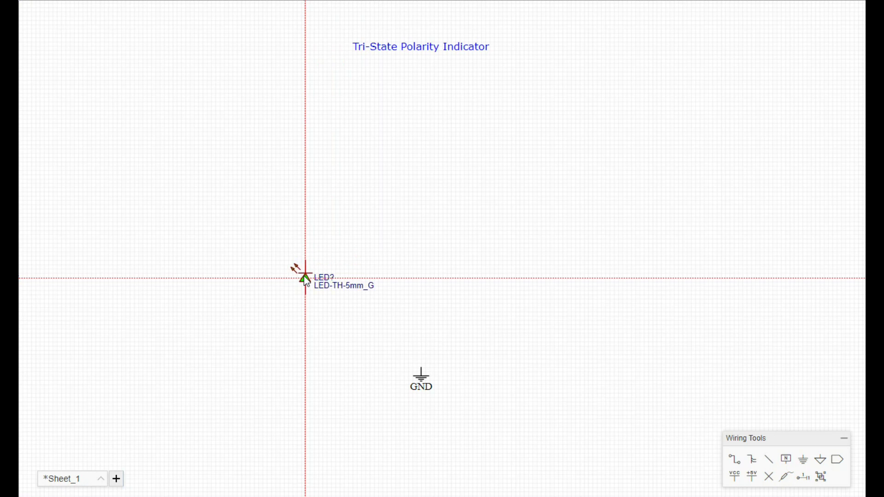
key("space")
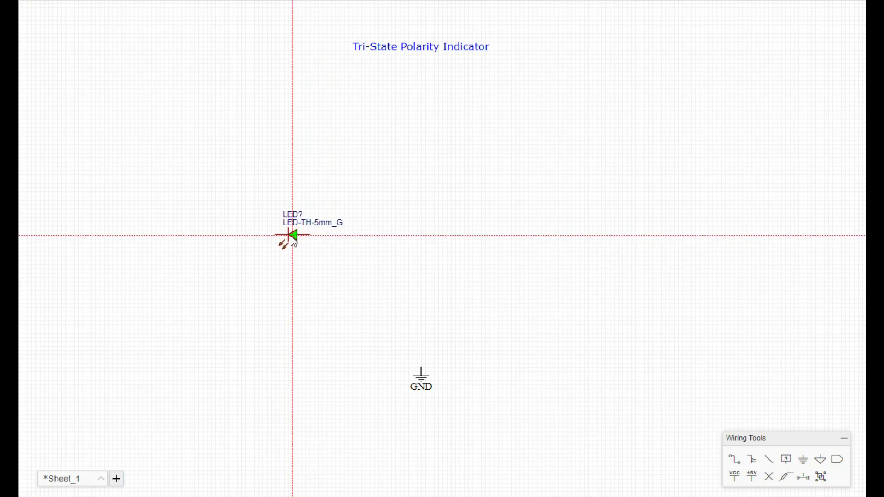
left_click(276, 240)
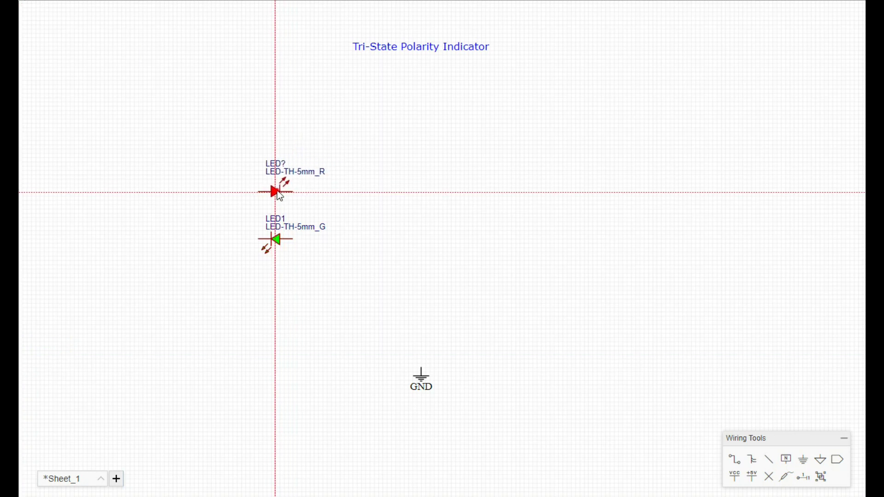
left_click(277, 193)
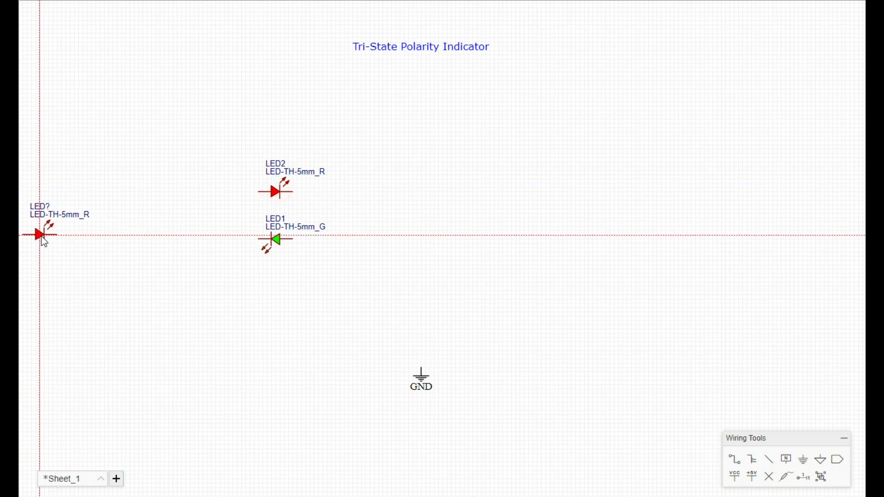
key("Escape")
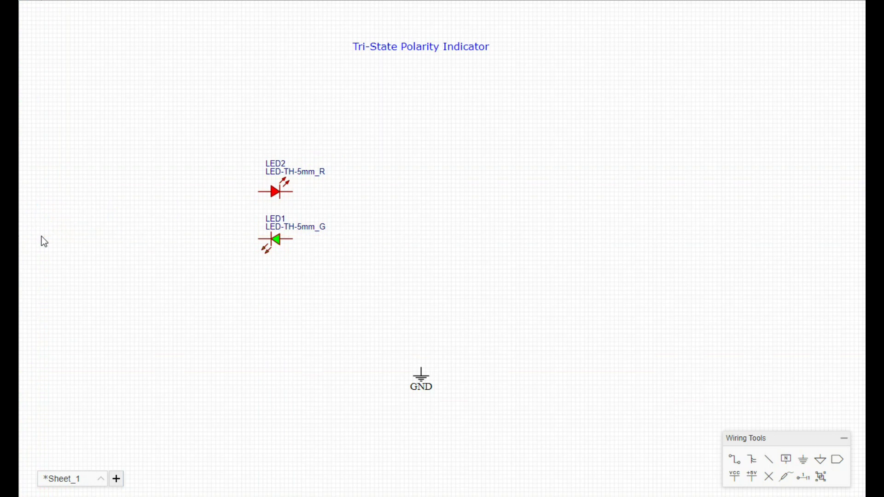
Wire LED1 and LED2 together at both ends in reverse-parallel.
left_click(735, 460)
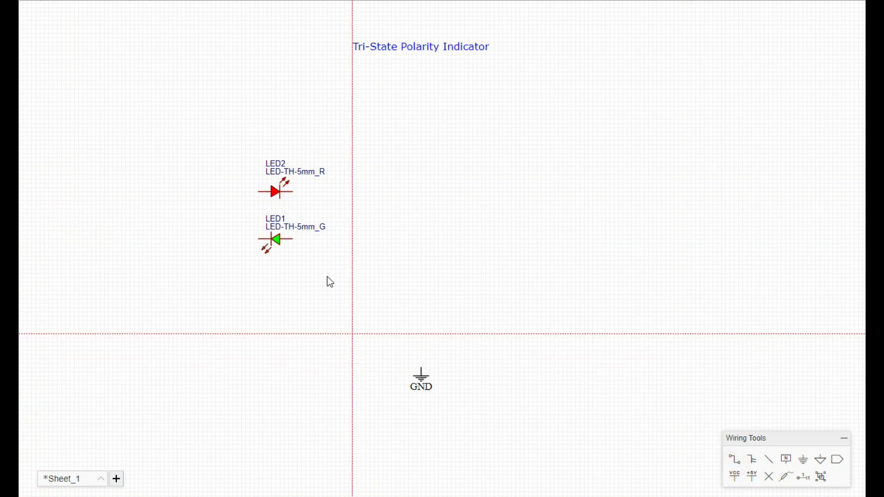
left_click(258, 239)
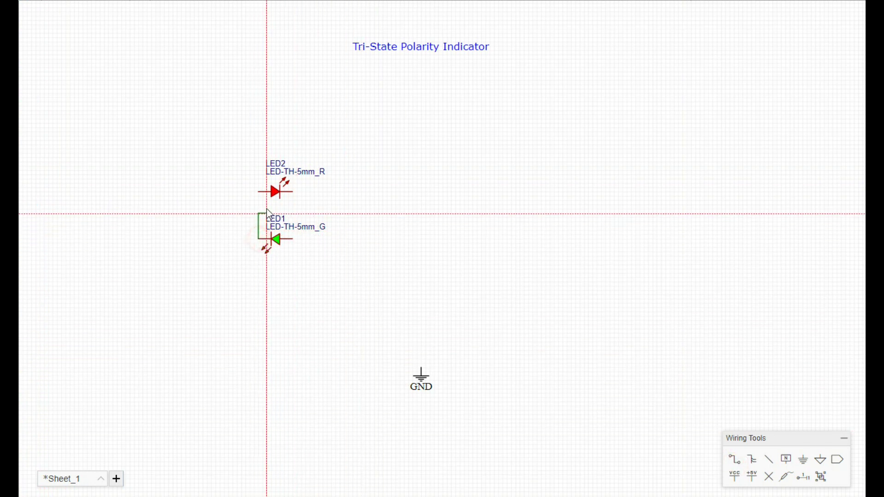
left_click(261, 193)
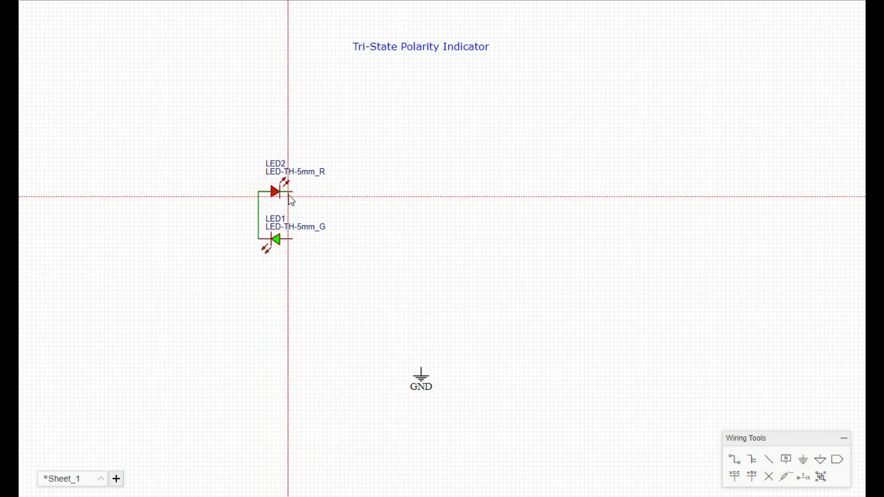
left_click(297, 240)
key("Escape")
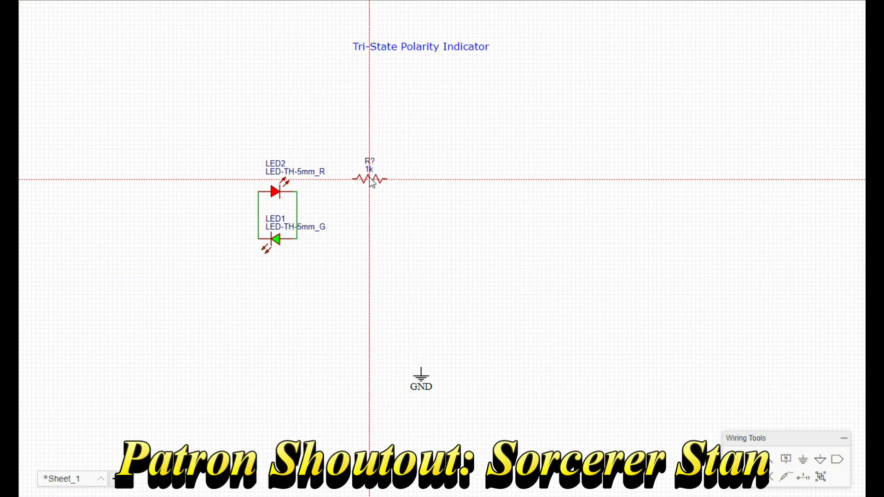
Place 1k resistor R1 right of the LEDs and wire it to their right junction.
left_click(336, 218)
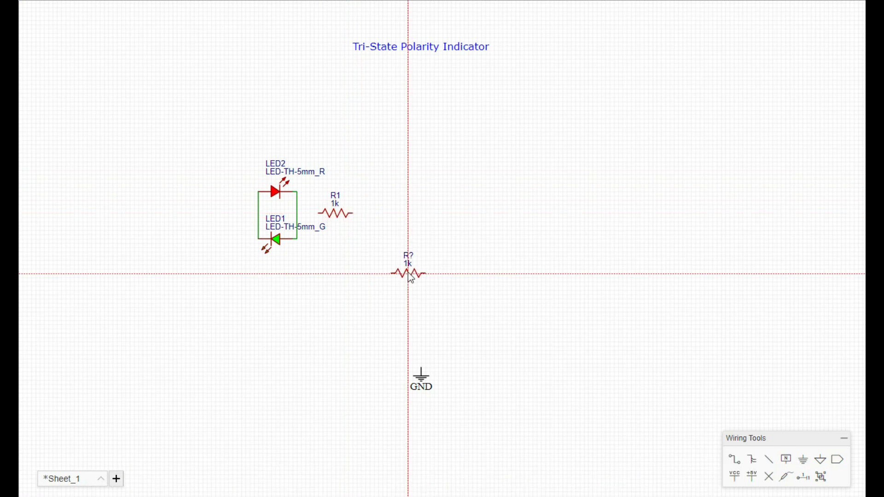
key("Escape")
left_click(735, 459)
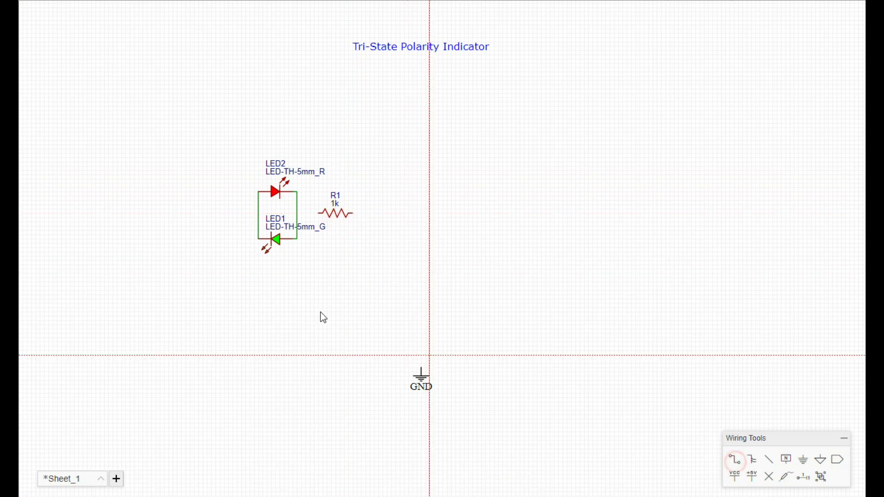
left_click(319, 214)
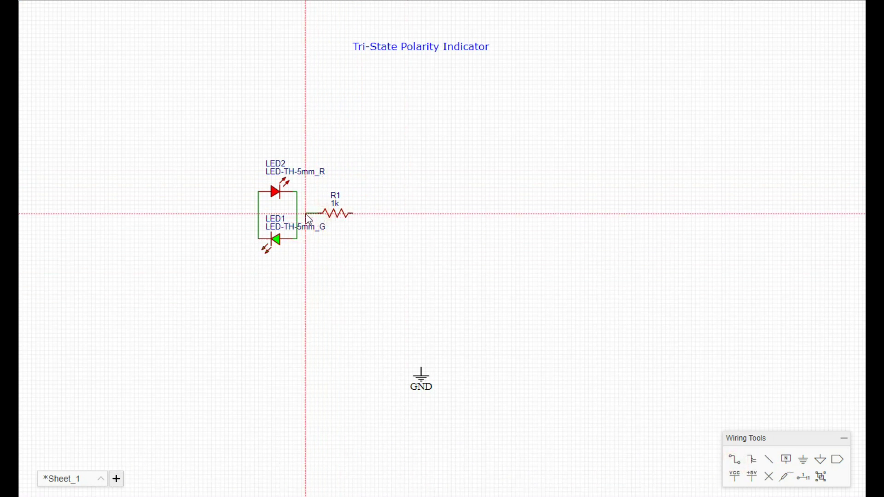
left_click(298, 213)
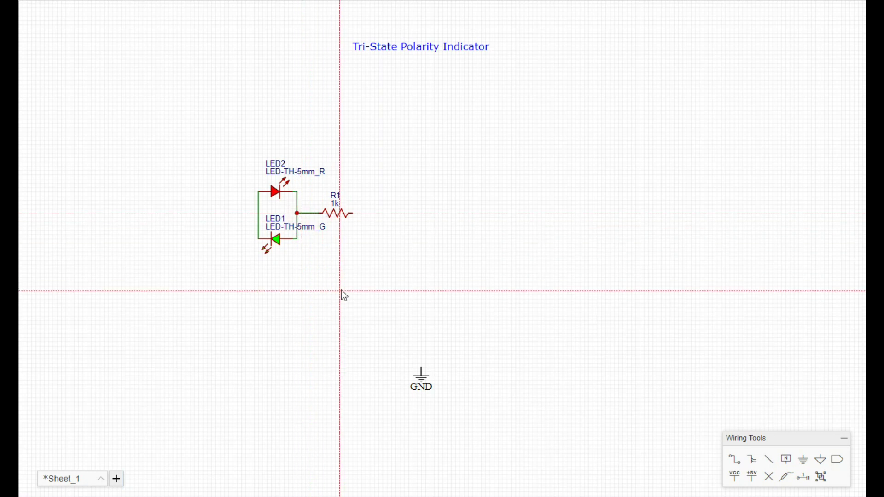
key("Escape")
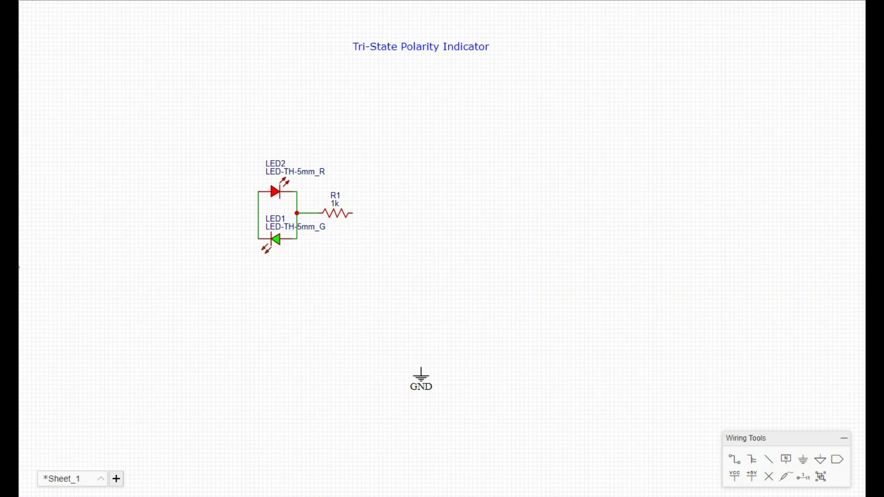
Place a horizontal 1N4007 diode as D1 and a 1k resistor R2 above it.
key("Down")
key("Down")
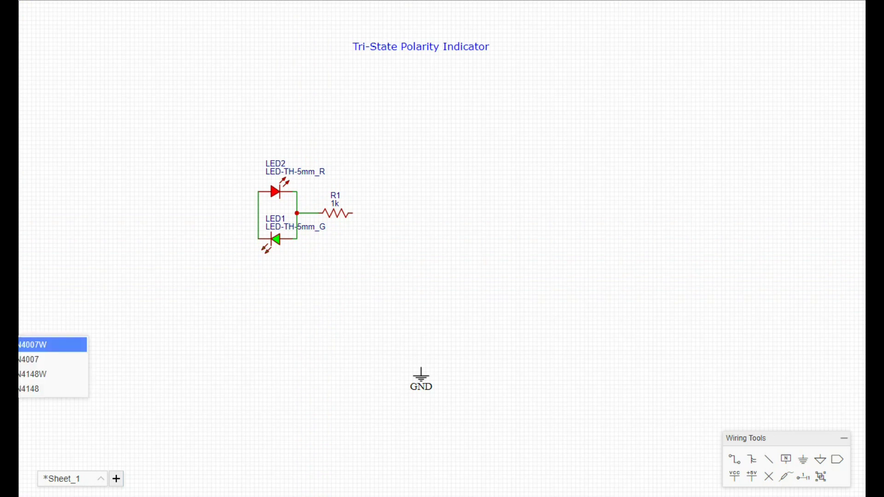
key("Return")
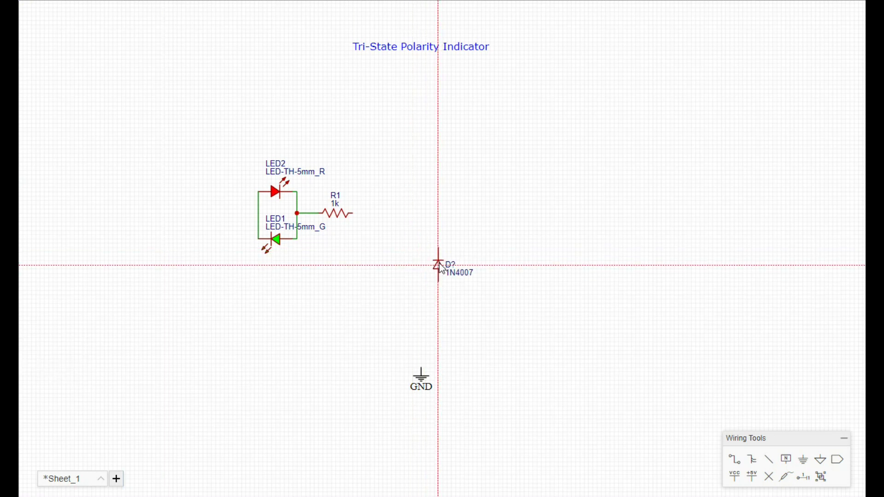
key("space")
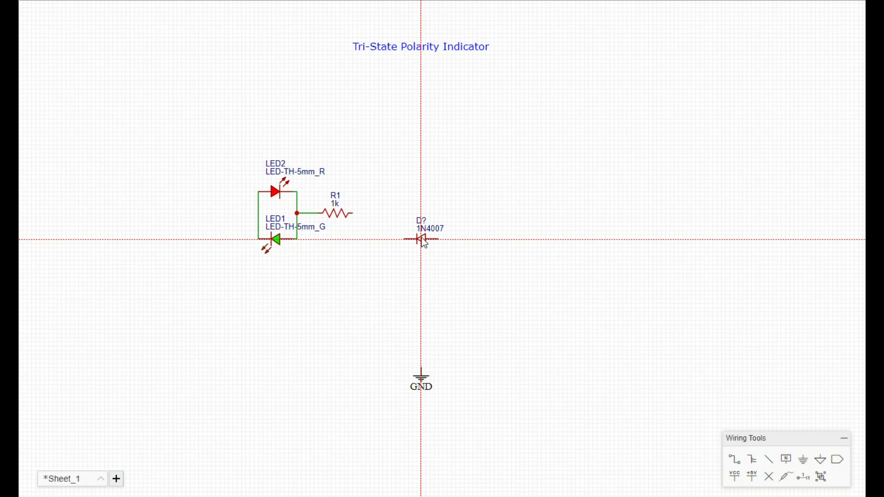
left_click(425, 242)
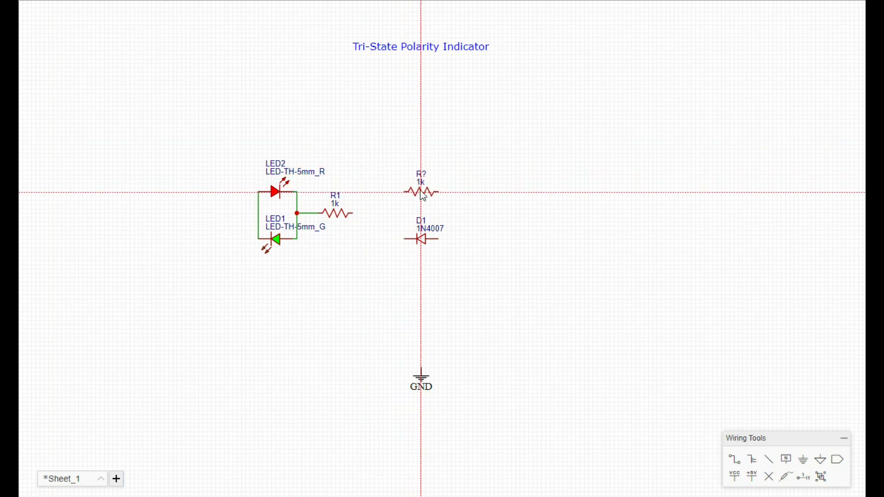
left_click(423, 194)
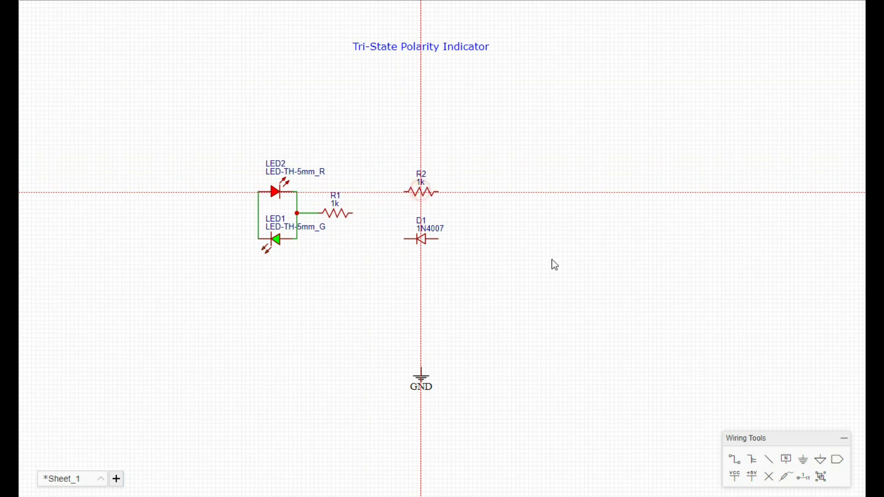
Wire R2 across D1 so both ends are joined in parallel.
left_click(732, 460)
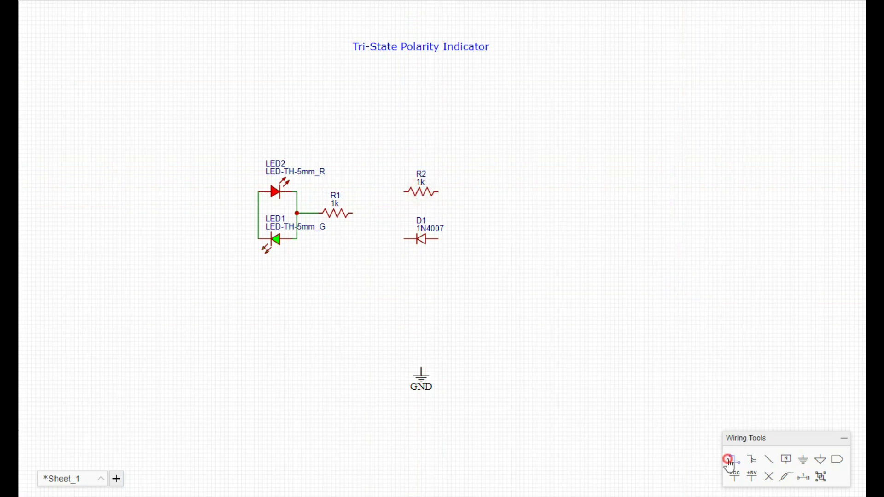
left_click(404, 192)
left_click(404, 240)
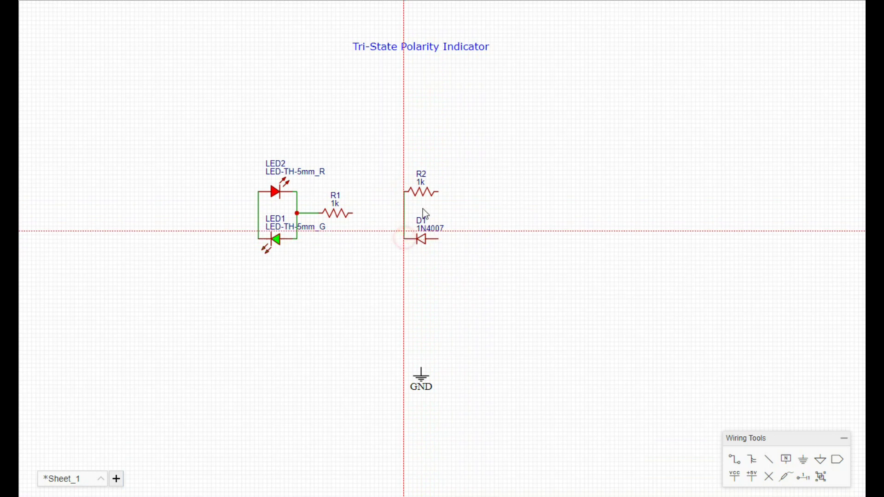
left_click(439, 193)
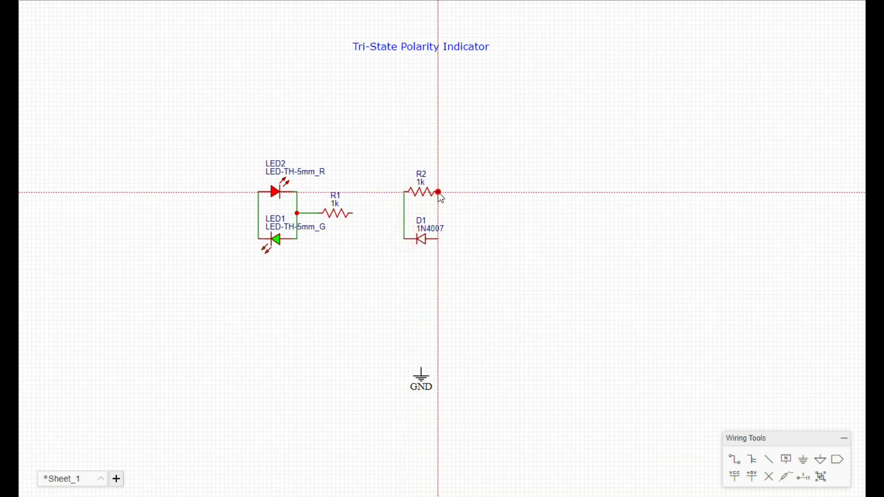
left_click(439, 239)
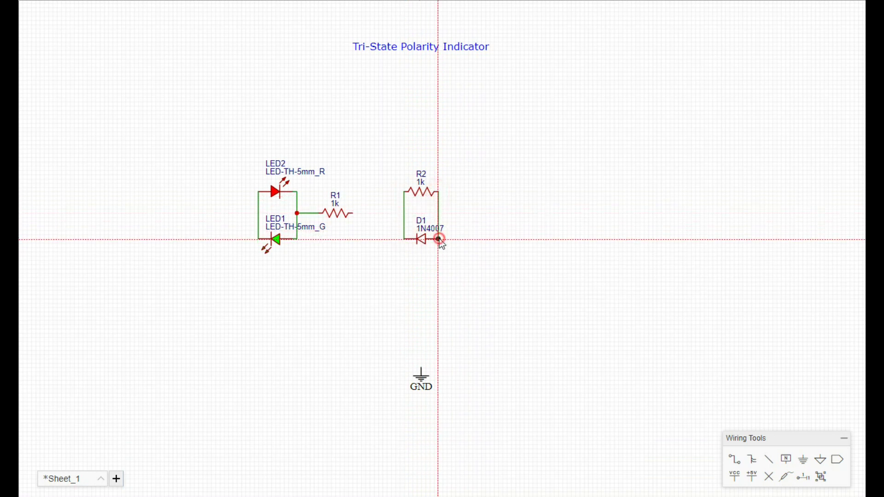
Connect R1 to the R2/D1 left node and run the right node down to GND.
left_click(353, 214)
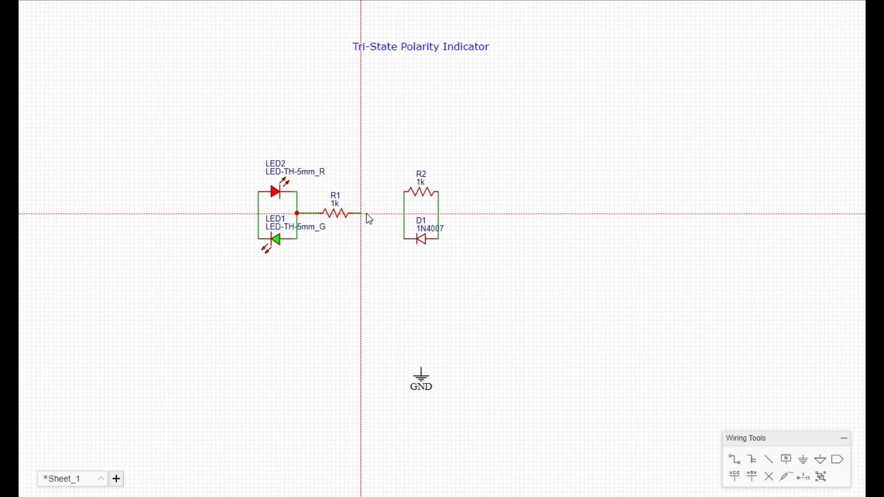
left_click(404, 213)
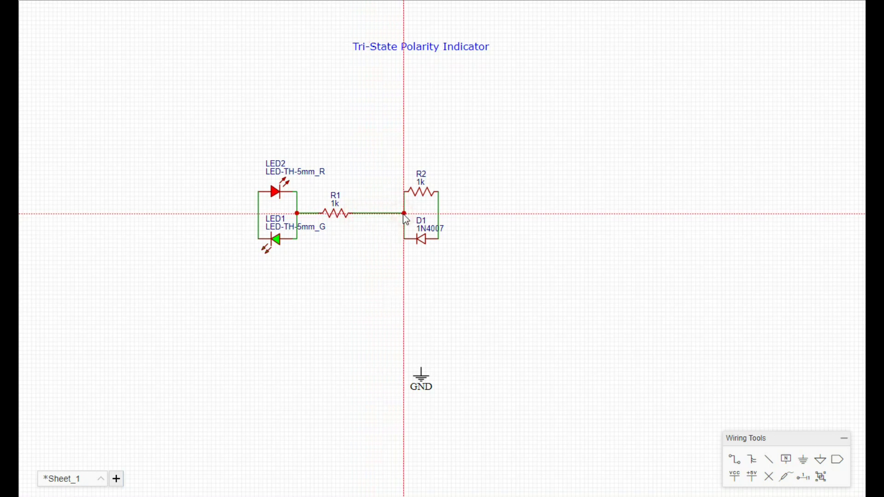
left_click(439, 213)
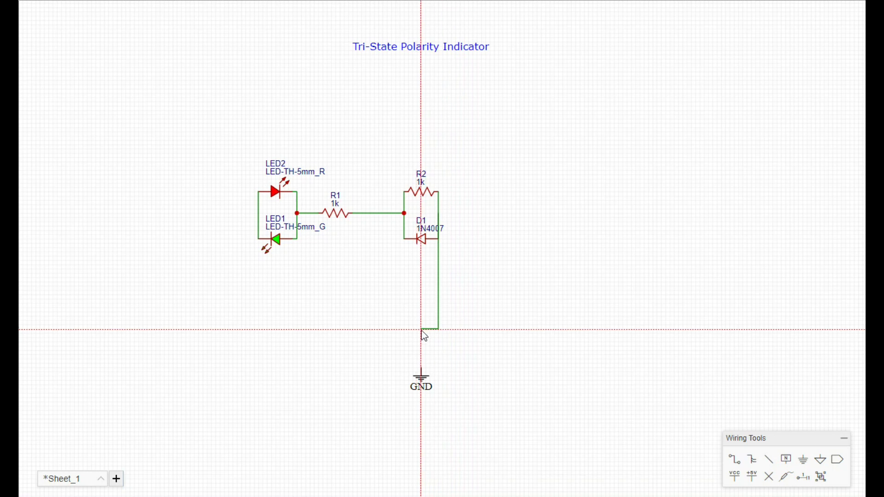
left_click(422, 368)
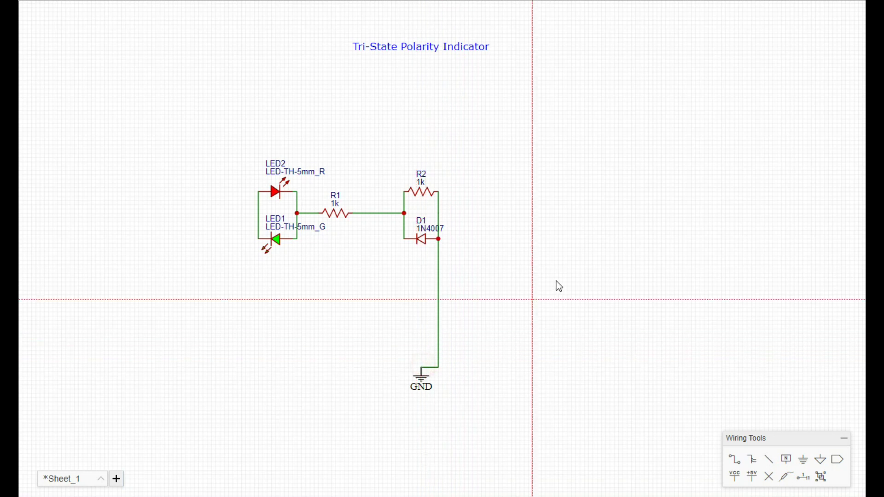
key("Escape")
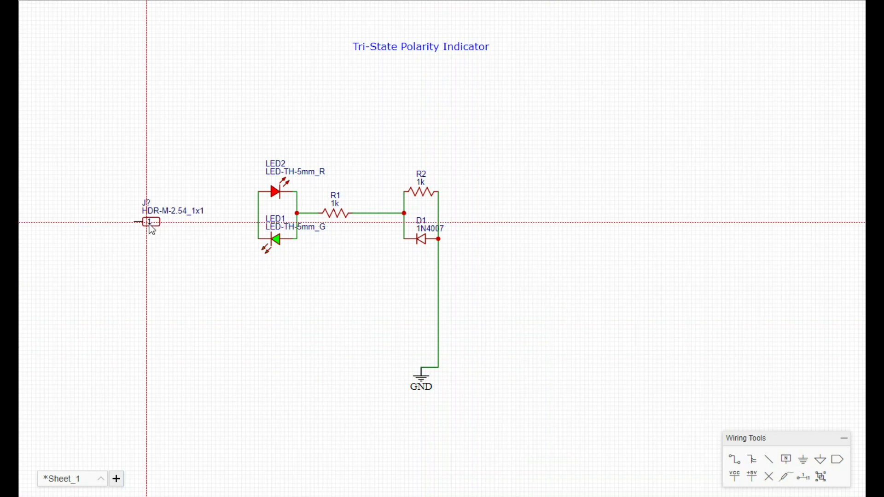
Place a rotated HDR-M-2.54_1x1 header as J1 left of the LEDs and wire it to their left junction.
key("space")
key("space")
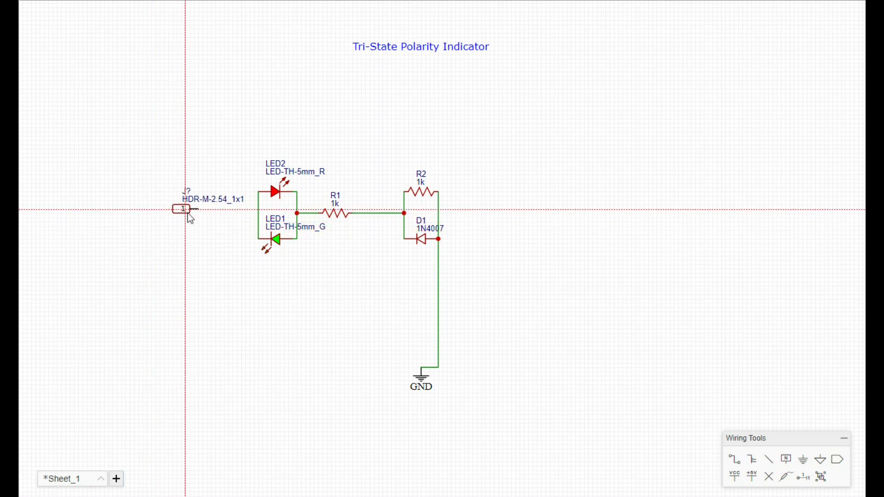
left_click(187, 213)
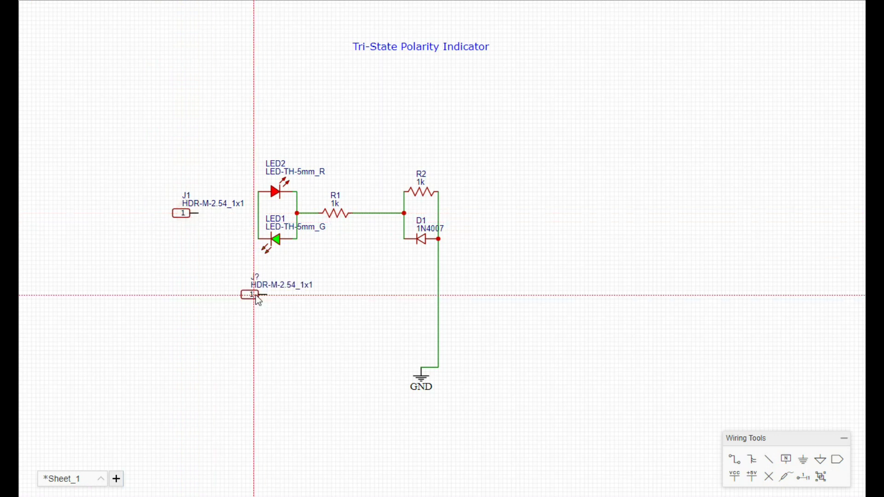
key("Escape")
left_click(739, 462)
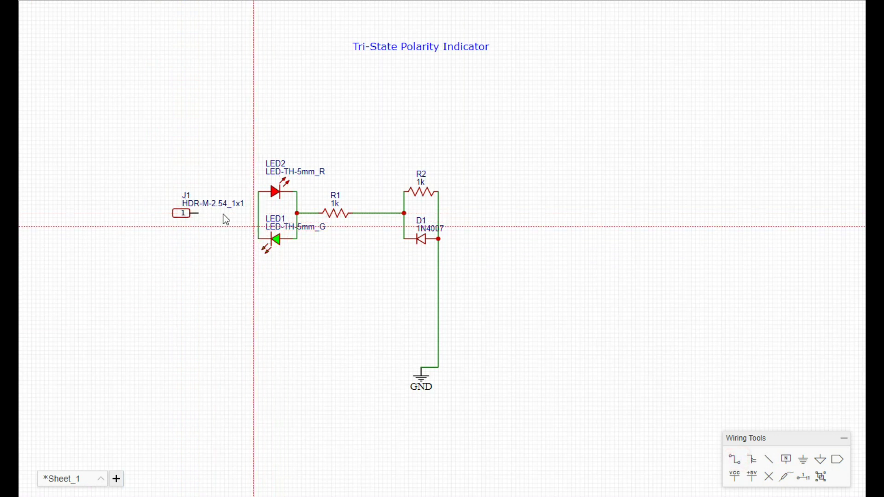
left_click(199, 214)
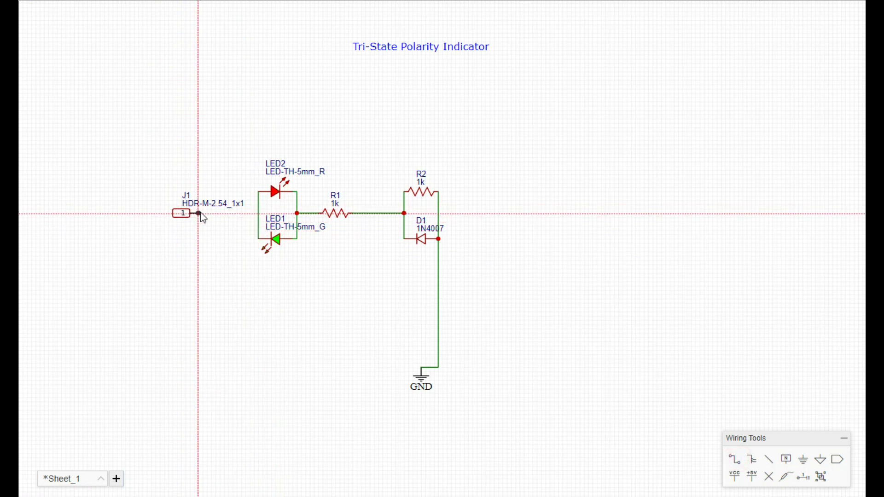
left_click(258, 213)
key("Escape")
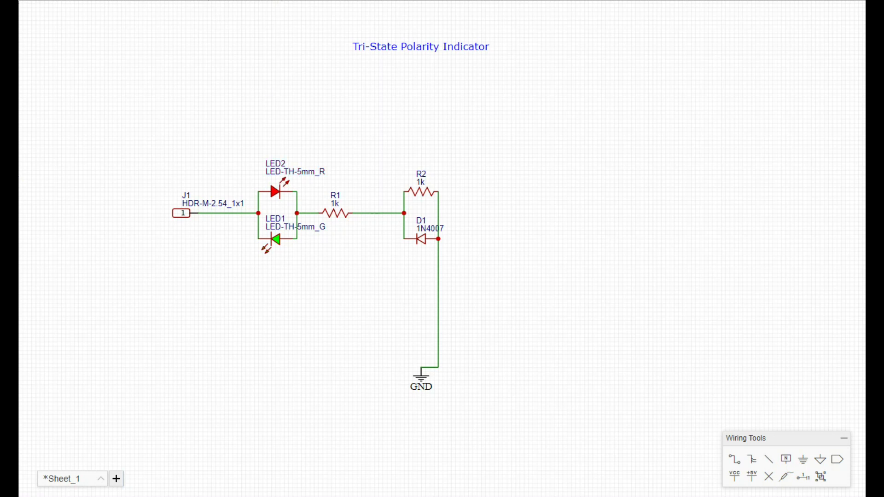
Save the Tri-State Polarity Indicator schematic with Ctrl+S.
key("ctrl+s")
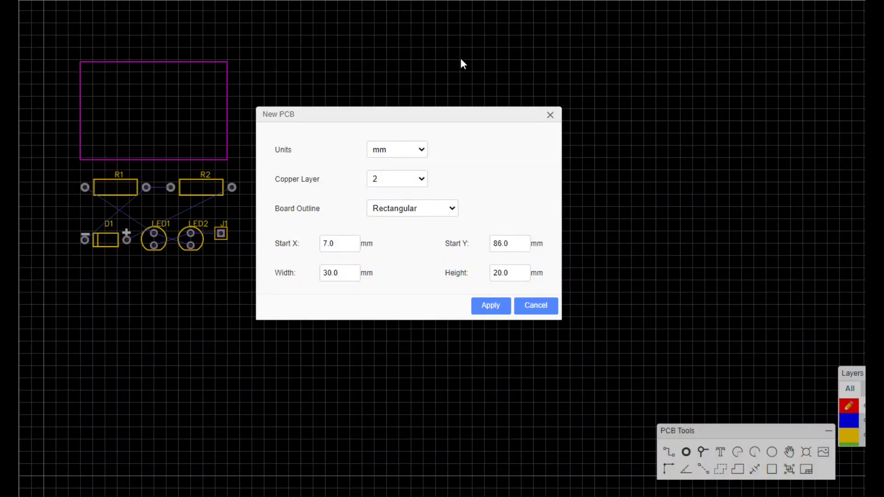
Set the new board to width 90 mm and height 30 mm and apply it.
left_click_drag(349, 274, 322, 276)
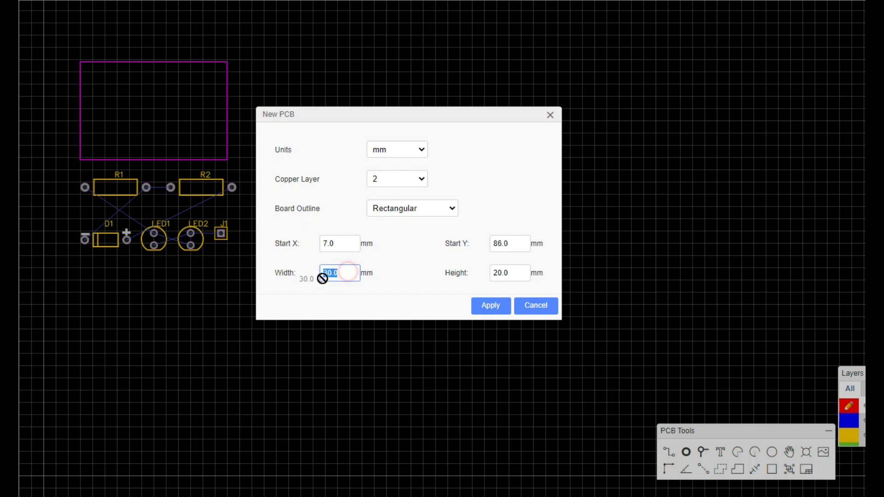
type("90")
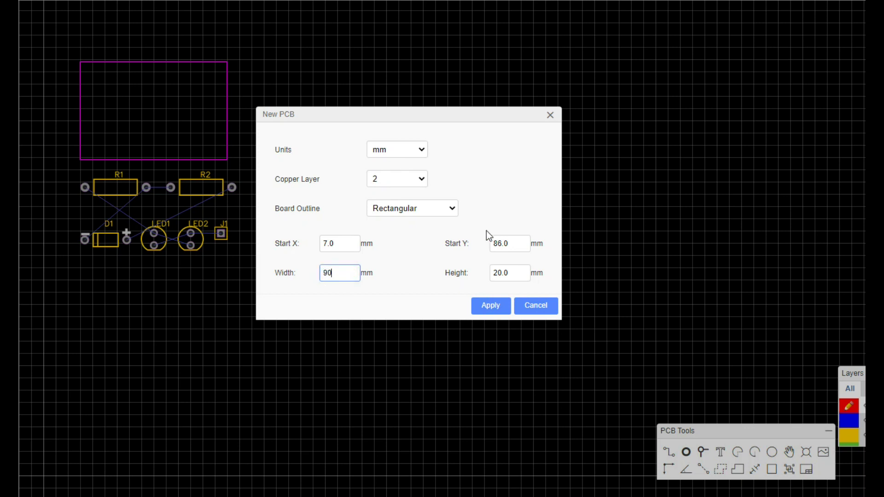
double_click(517, 275)
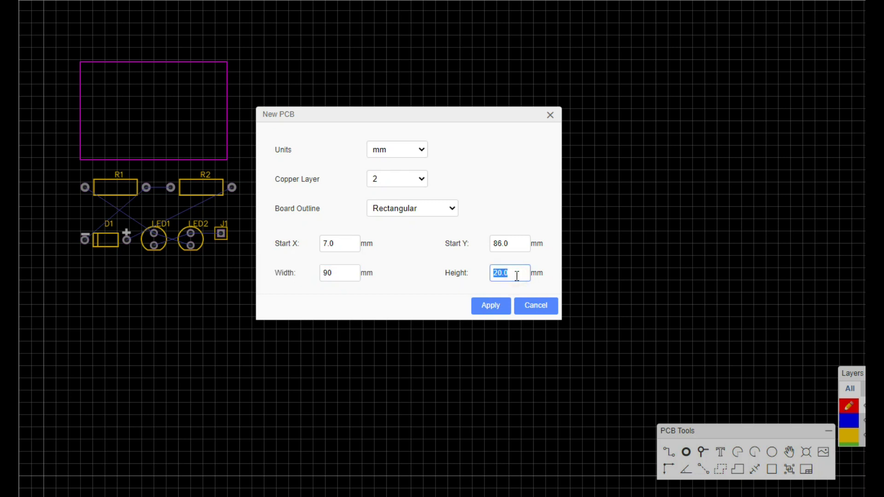
type("30")
left_click(504, 312)
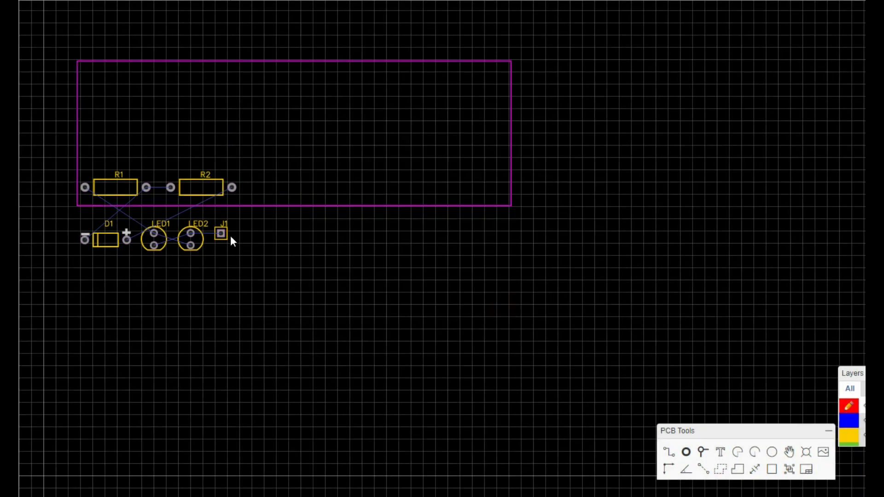
Move R1 and R2 below the board, then pull the outline's left edge into an arrow point.
left_click_drag(220, 185, 355, 307)
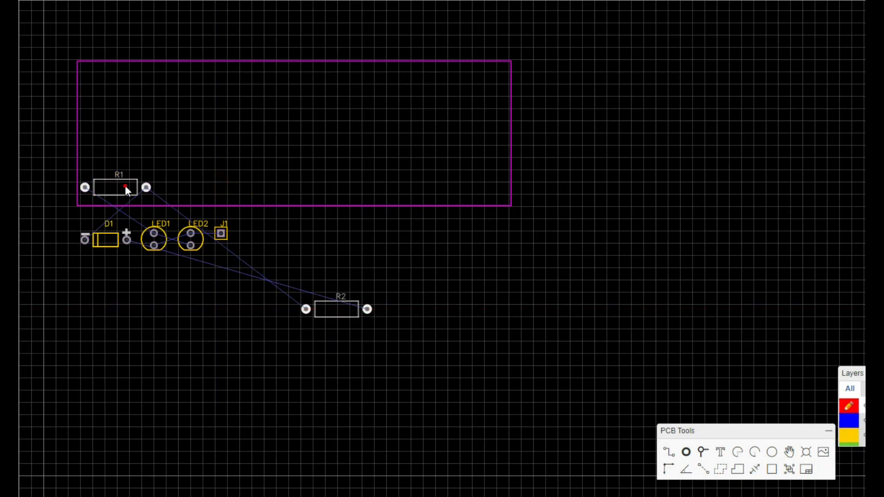
left_click_drag(125, 185, 180, 320)
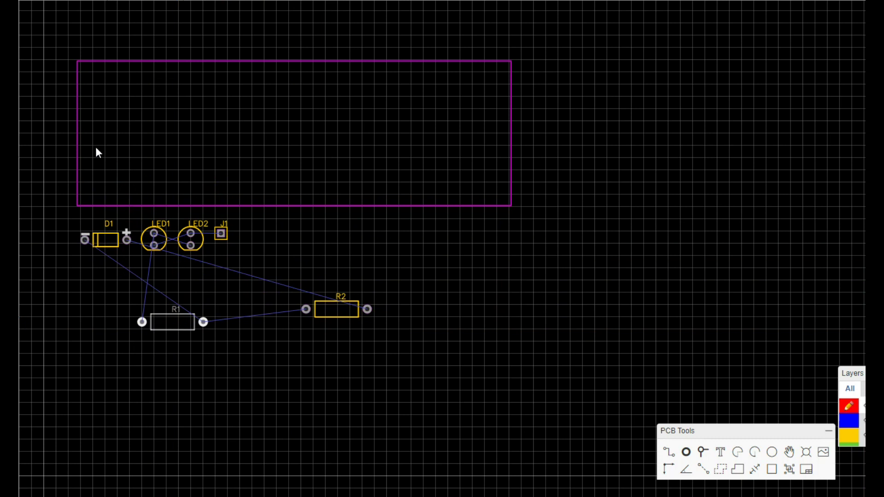
mouse_move(862, 399)
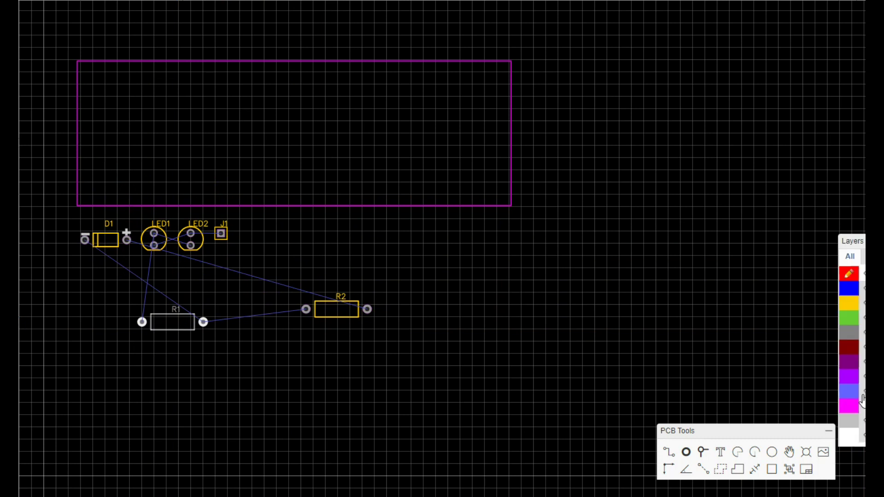
left_click(856, 405)
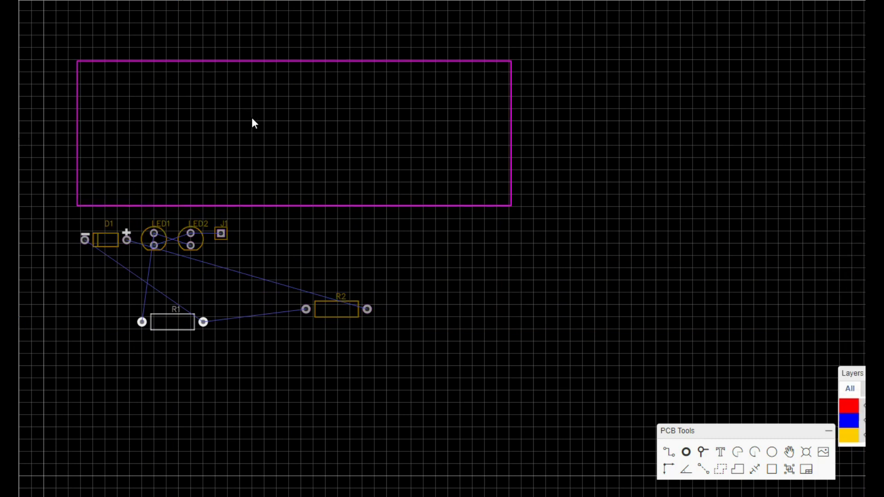
left_click(78, 134)
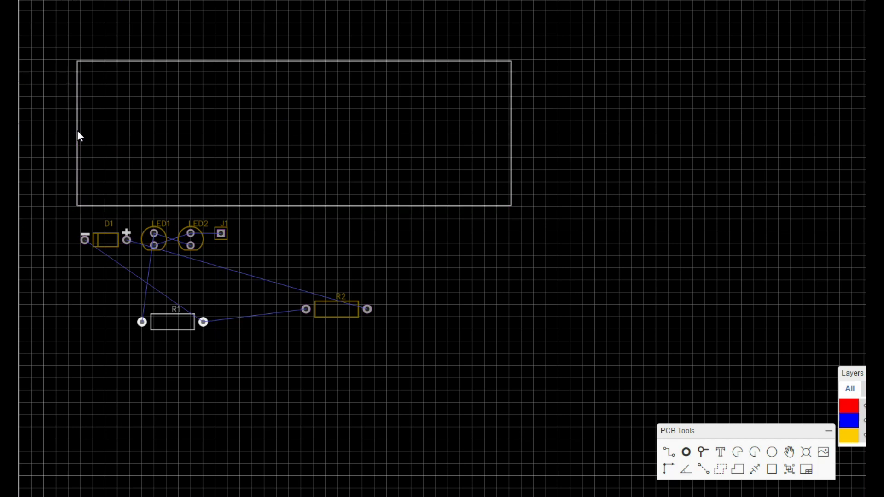
left_click(77, 131)
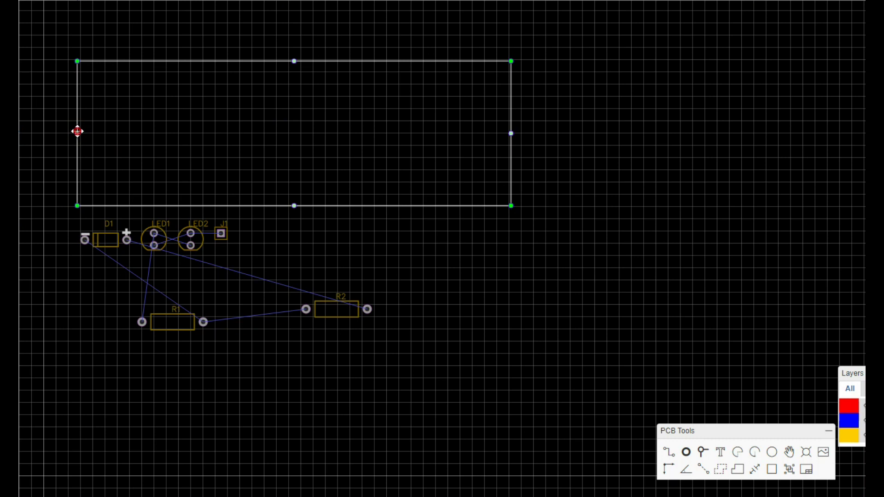
left_click_drag(77, 132, 49, 136)
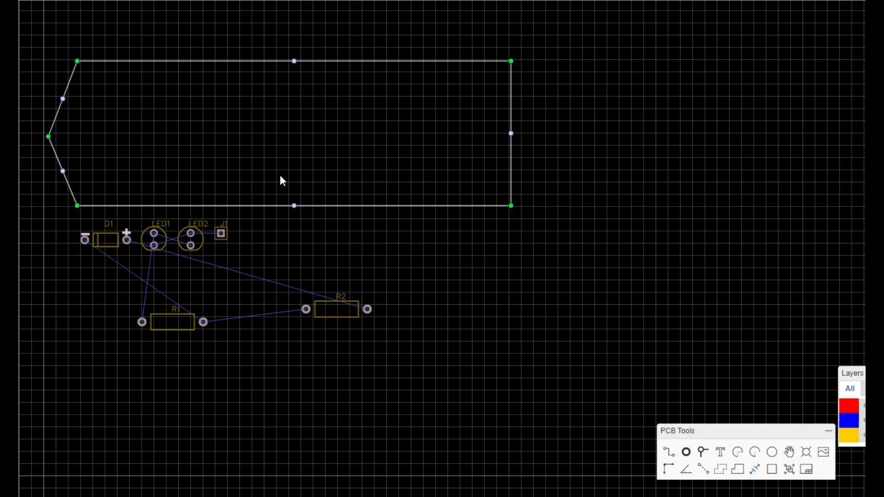
Adjust the outline corners and tip vertex so the arrow point is symmetric.
left_click(394, 278)
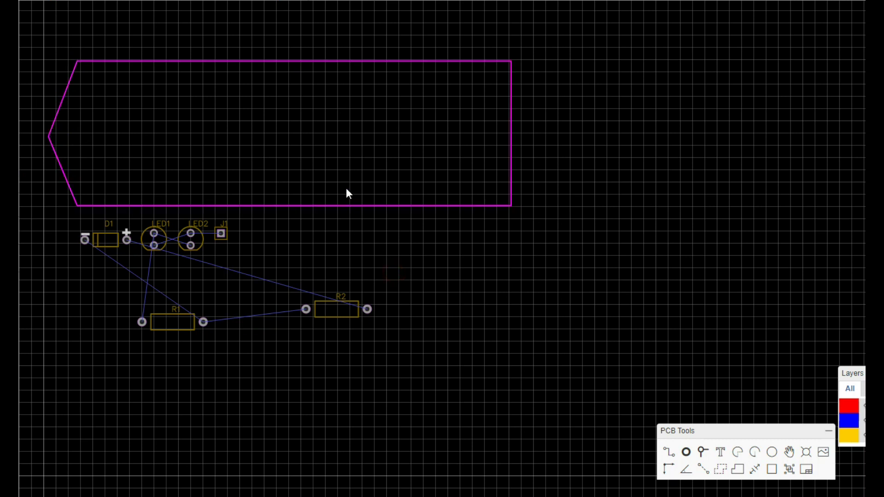
left_click(291, 137)
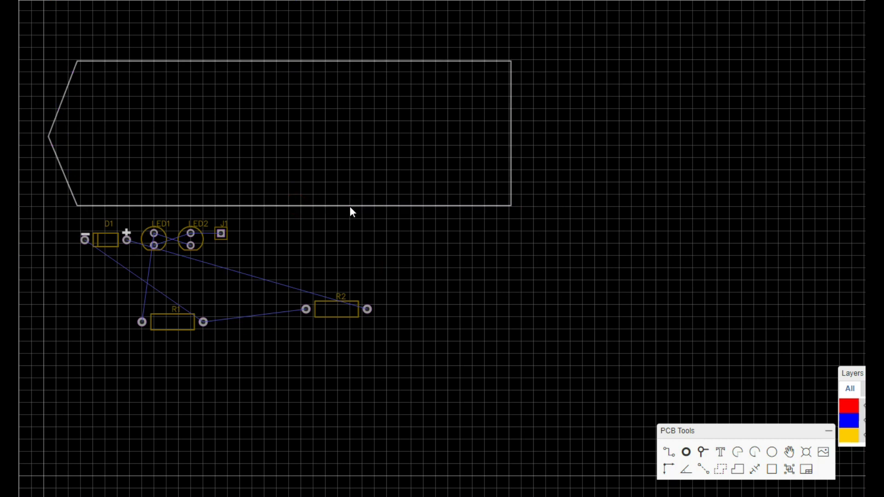
left_click_drag(350, 206, 360, 185)
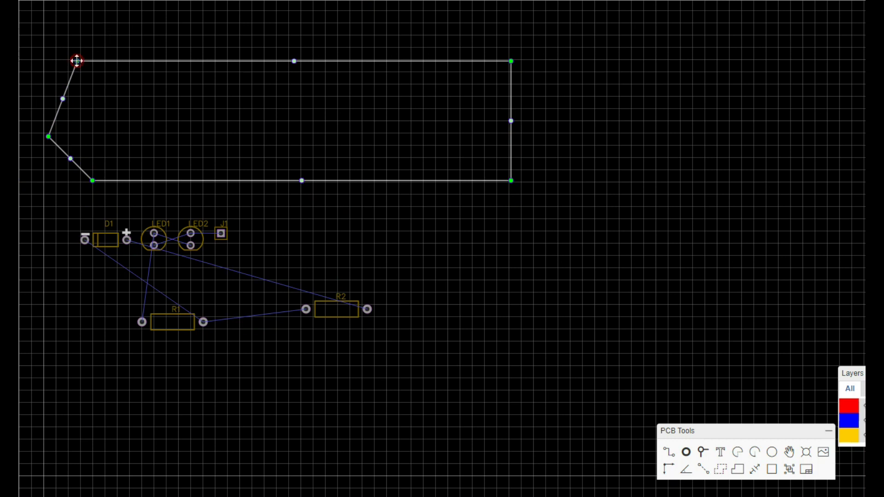
left_click_drag(77, 61, 90, 61)
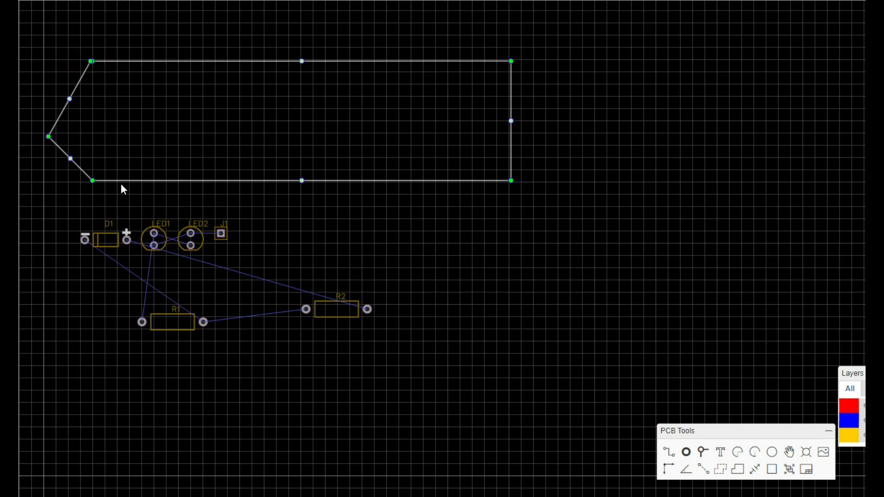
left_click_drag(49, 139, 45, 117)
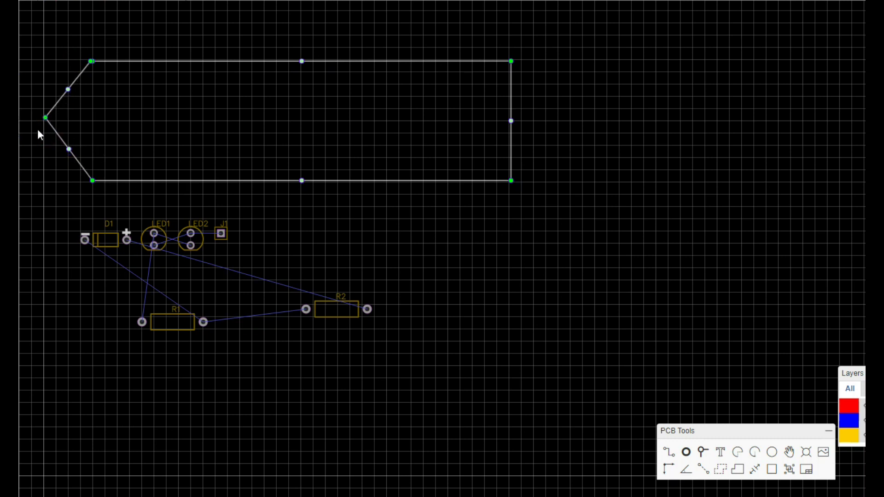
left_click_drag(46, 117, 50, 122)
Make TopLayer the active layer in the Layers panel.
left_click(398, 245)
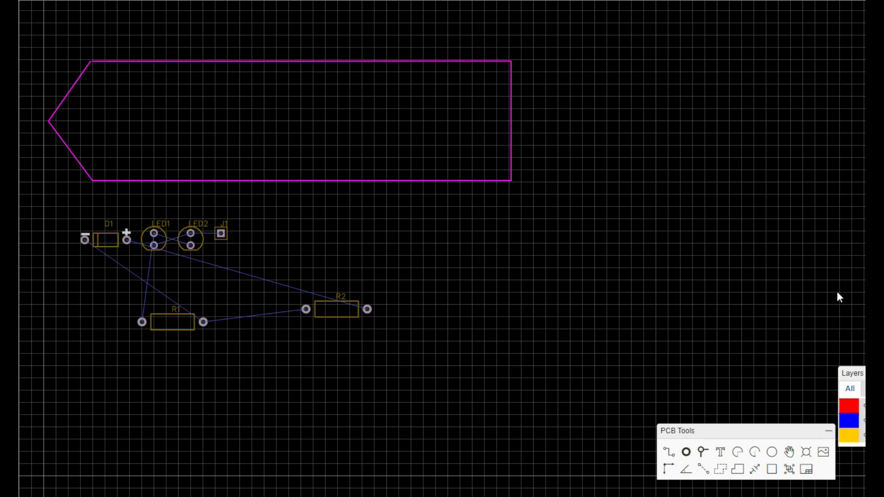
mouse_move(858, 363)
left_click(849, 274)
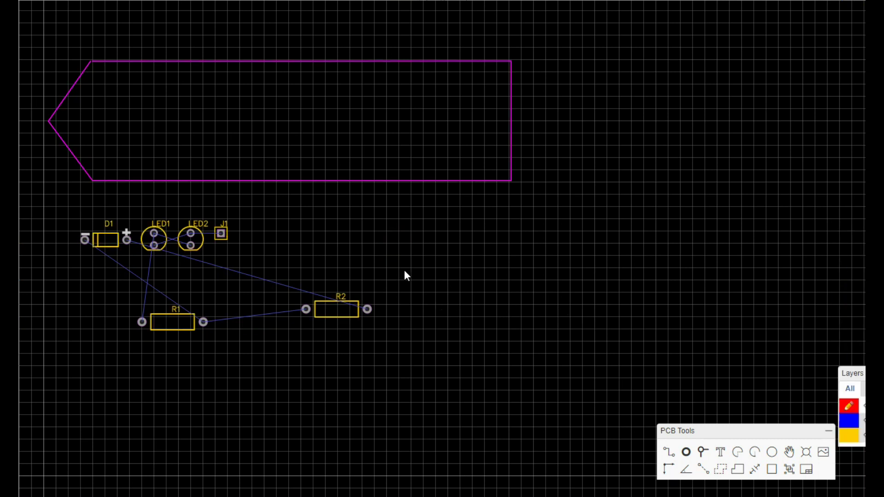
Move header J1 onto the arrow board's left tip.
left_click_drag(220, 236, 63, 120)
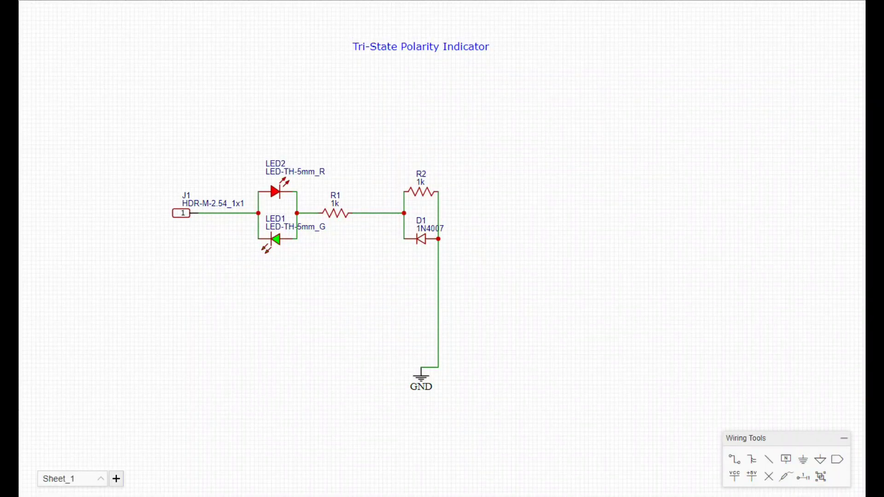
Place header J2 beside D1, wire it to the ground line, relabel J1 Probe and J2 GND, and save.
key("ctrl+v")
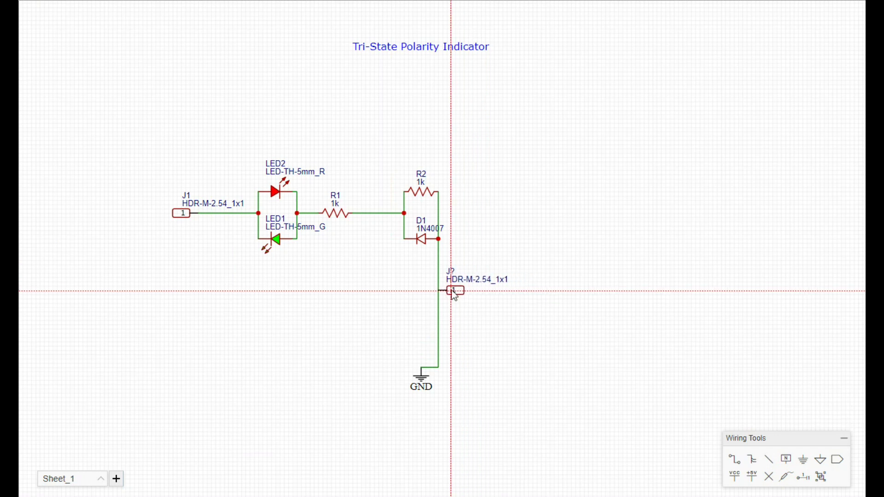
left_click(470, 292)
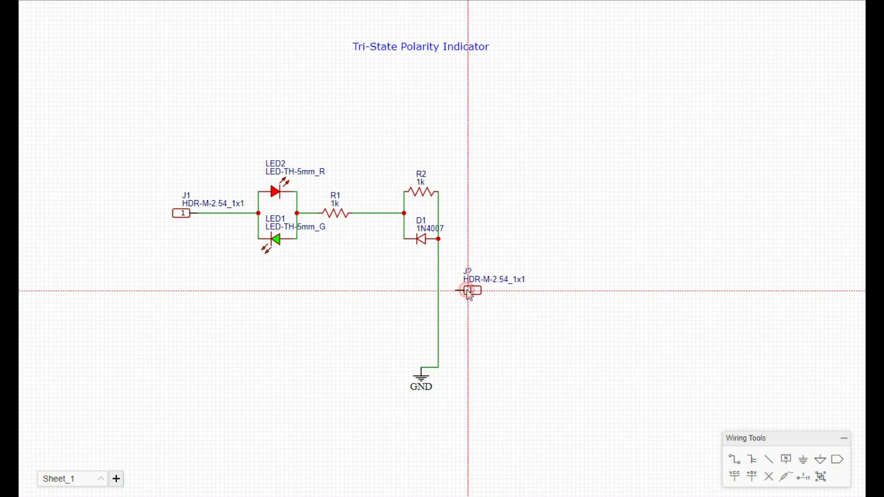
left_click(735, 463)
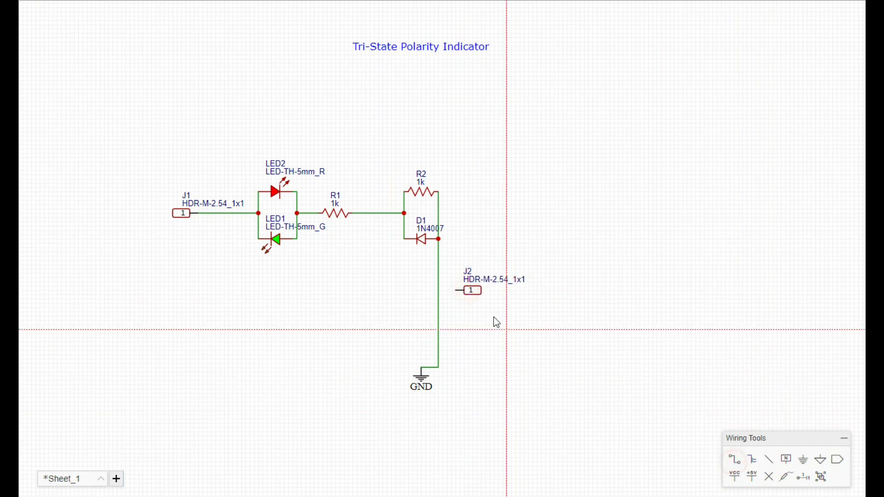
left_click(457, 291)
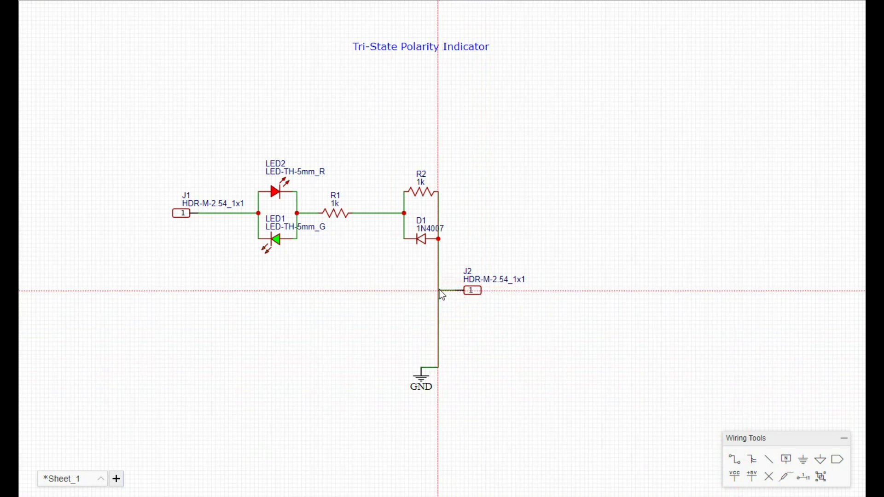
left_click(440, 291)
key("Escape")
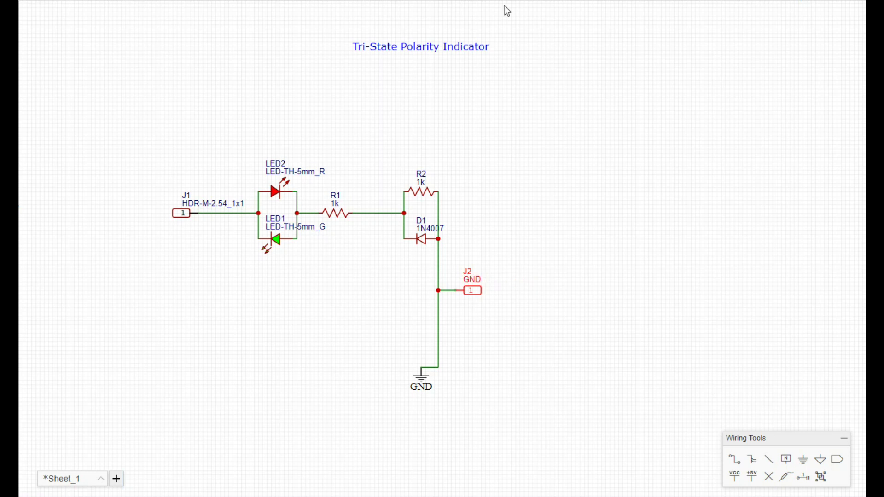
left_click(190, 202)
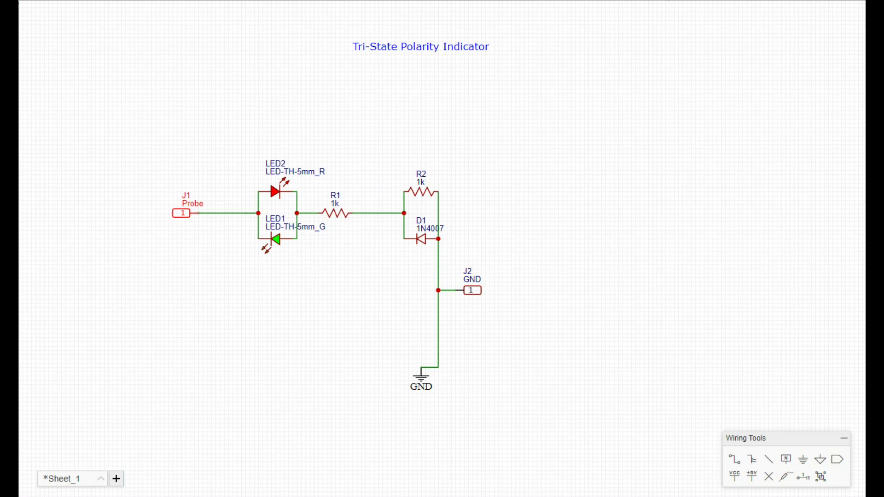
key("ctrl+s")
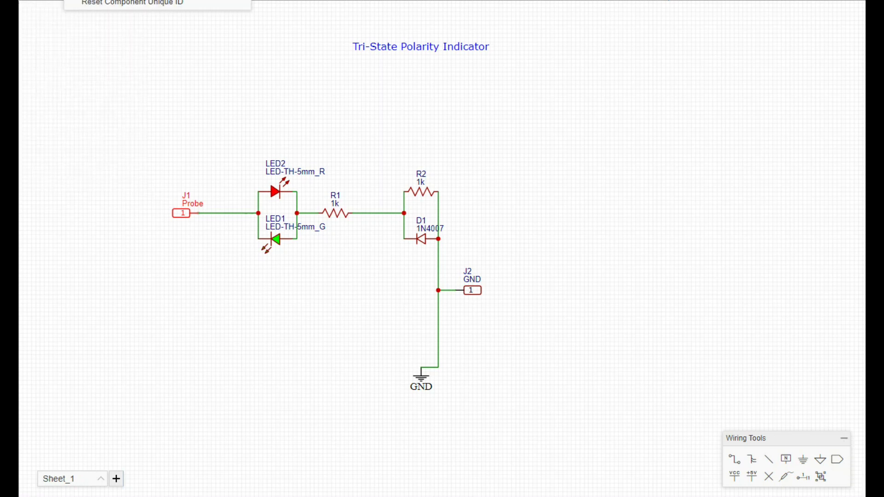
Update the existing PCB from the schematic so the new J2 footprint is imported.
left_click(156, 1)
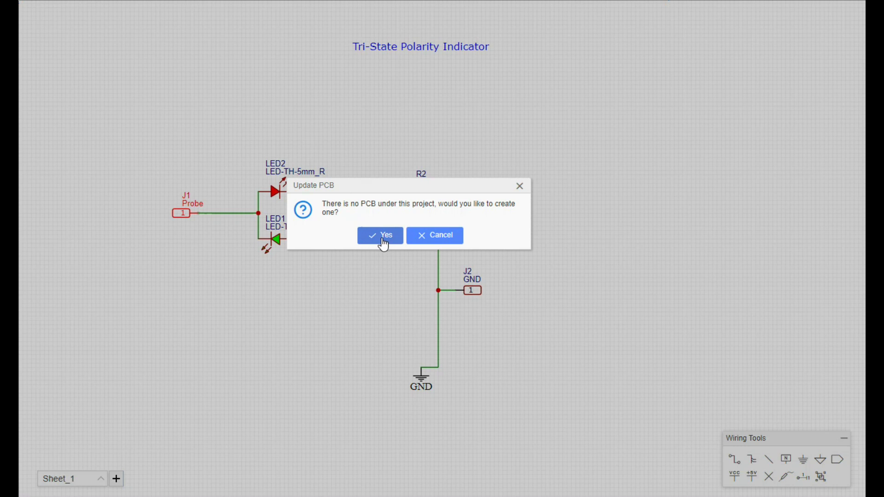
left_click(419, 236)
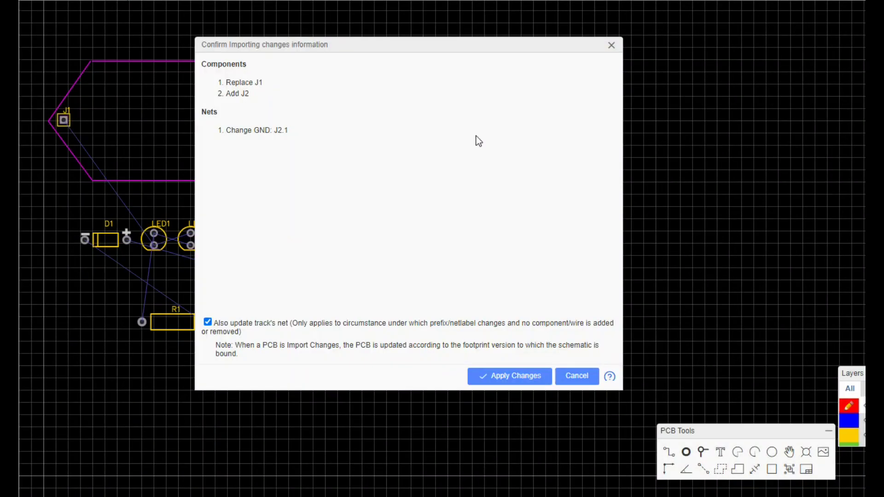
left_click(514, 377)
left_click(555, 386)
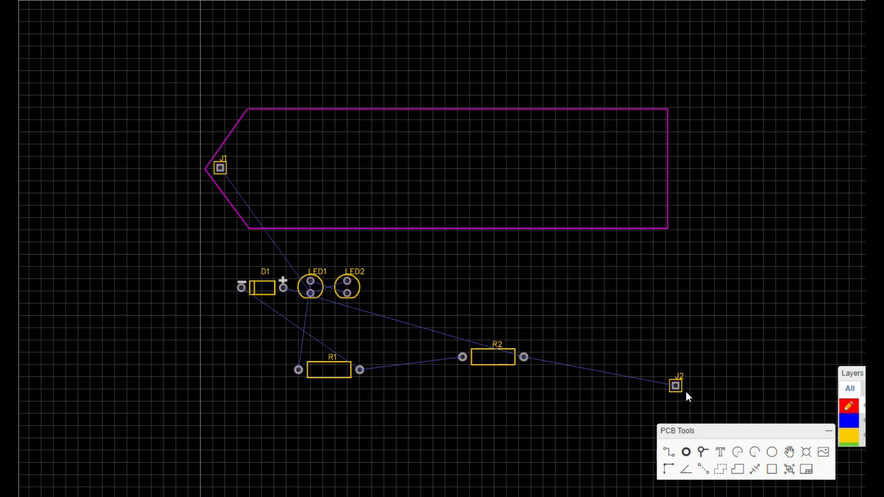
Move J2 to the board's right end and stack LED1 and LED2 inside the outline.
left_click_drag(679, 389, 660, 172)
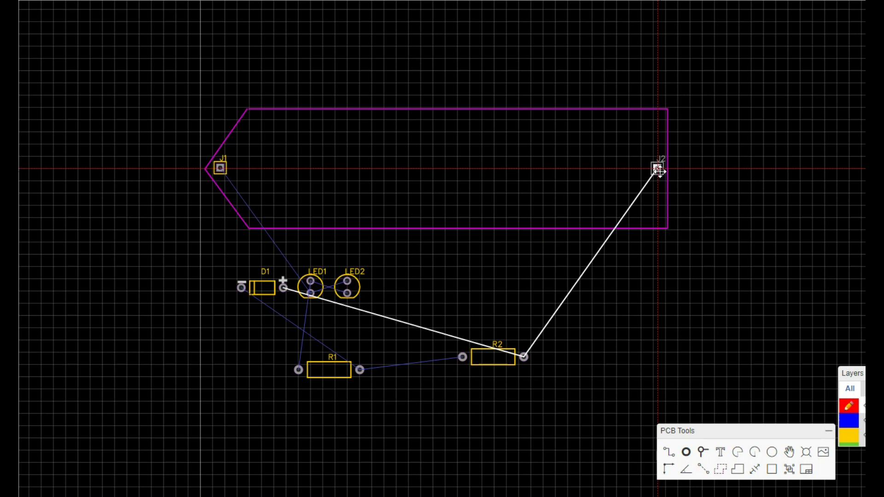
left_click_drag(659, 172, 659, 171)
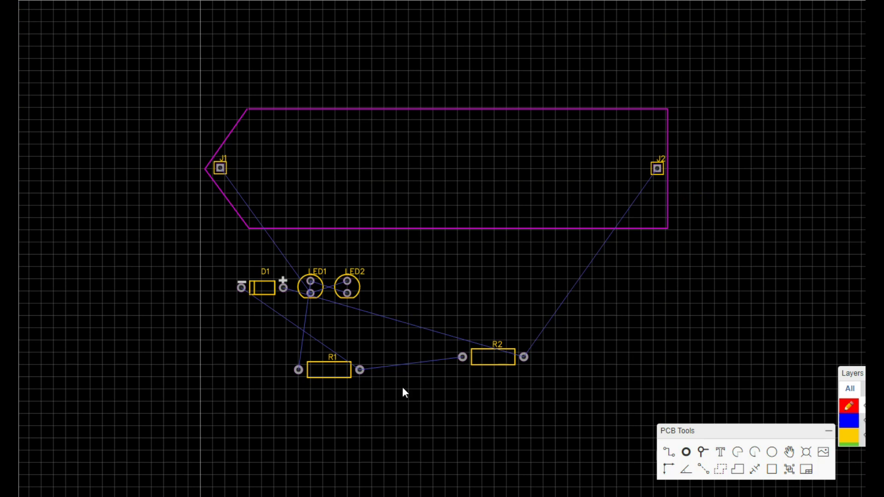
left_click_drag(318, 294, 342, 207)
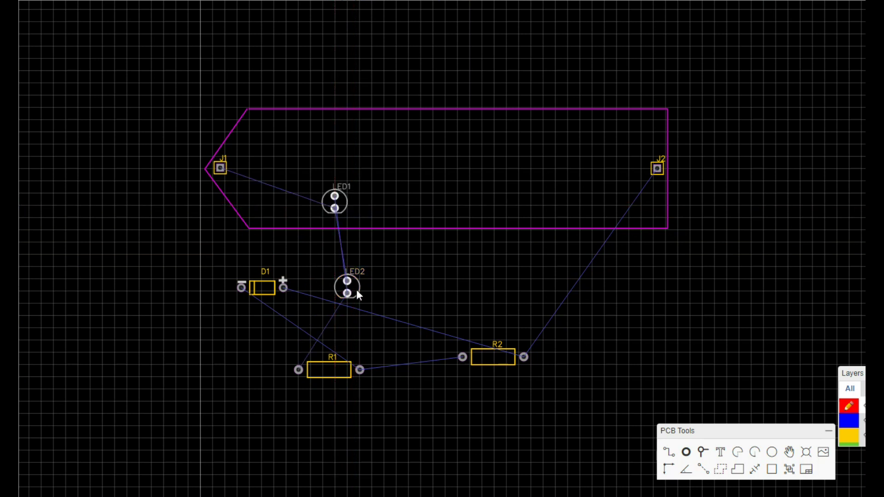
left_click_drag(357, 291, 342, 147)
left_click(490, 293)
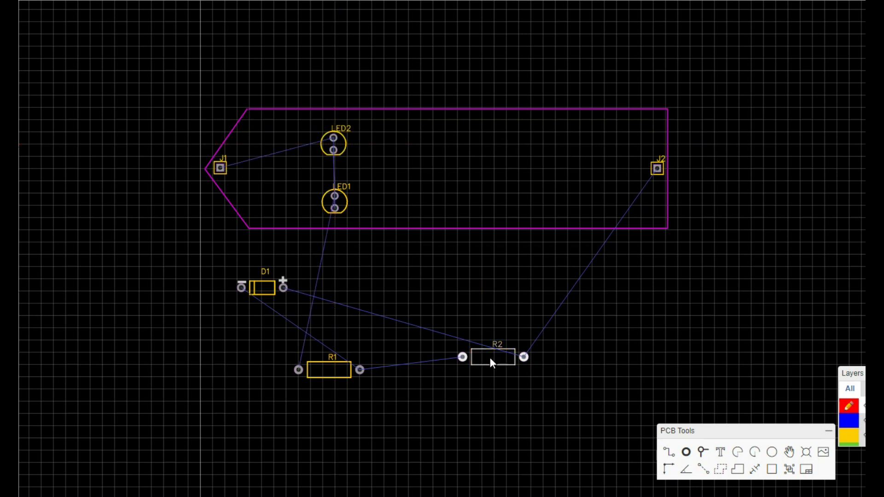
Stack R2, D1 and R1 mid-board and box-select the three parts.
left_click_drag(483, 357, 421, 145)
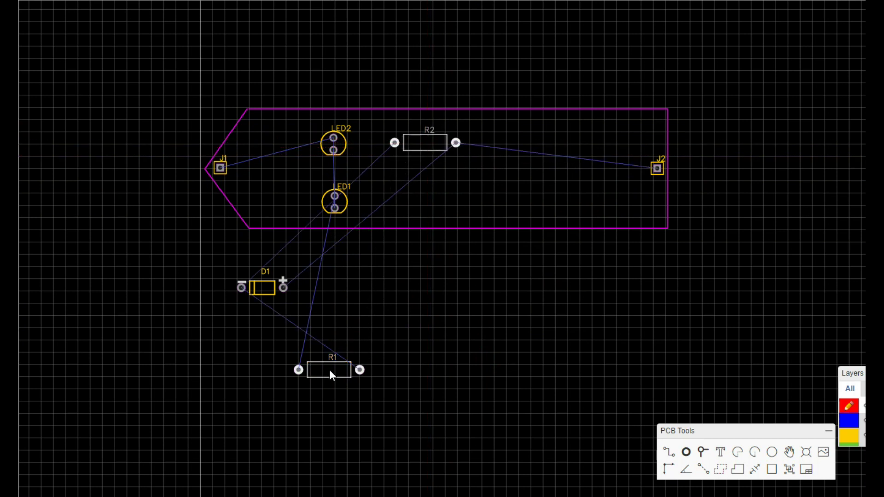
left_click_drag(330, 371, 420, 205)
left_click_drag(263, 289, 429, 174)
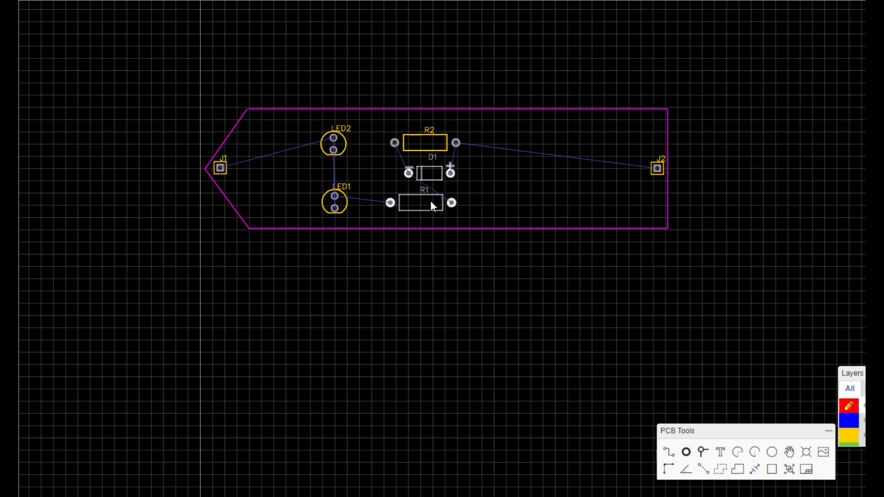
left_click_drag(375, 124, 484, 219)
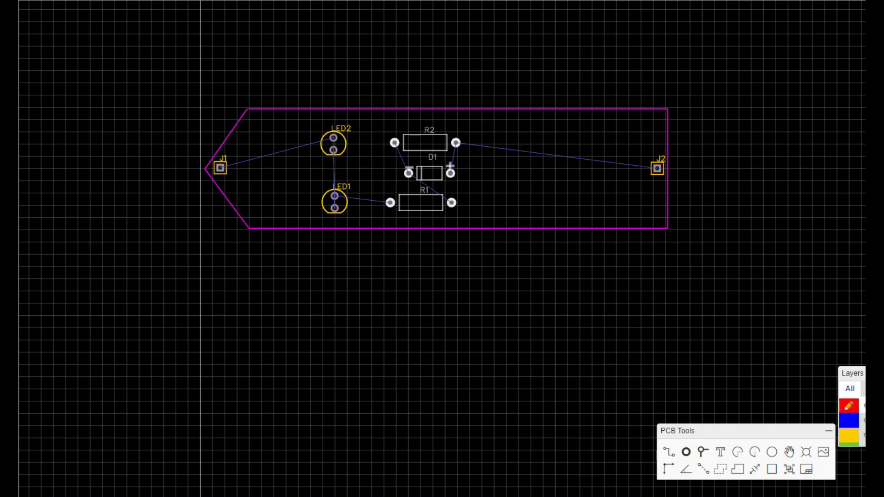
Centre-align the stacked R2, D1 and R1, then select LED1, R2 and R1 in turn.
key("ctrl+shift+e")
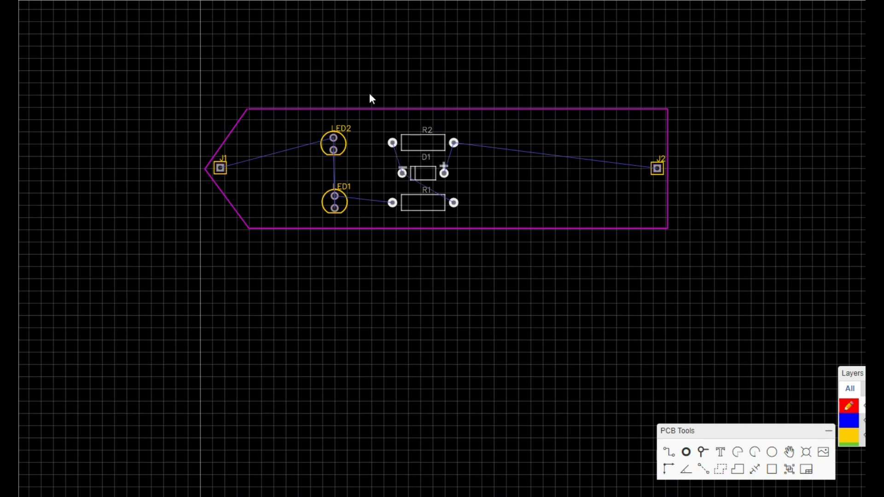
left_click_drag(308, 130, 365, 218)
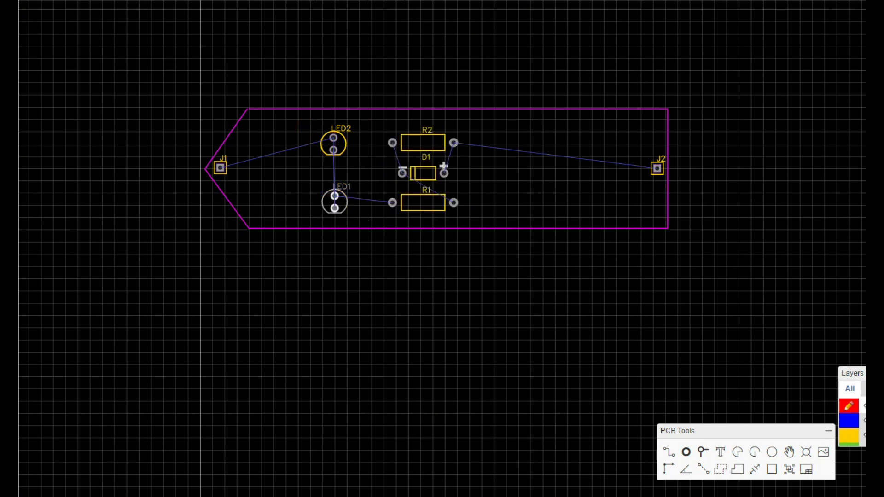
left_click(286, 128)
left_click_drag(289, 124, 481, 154)
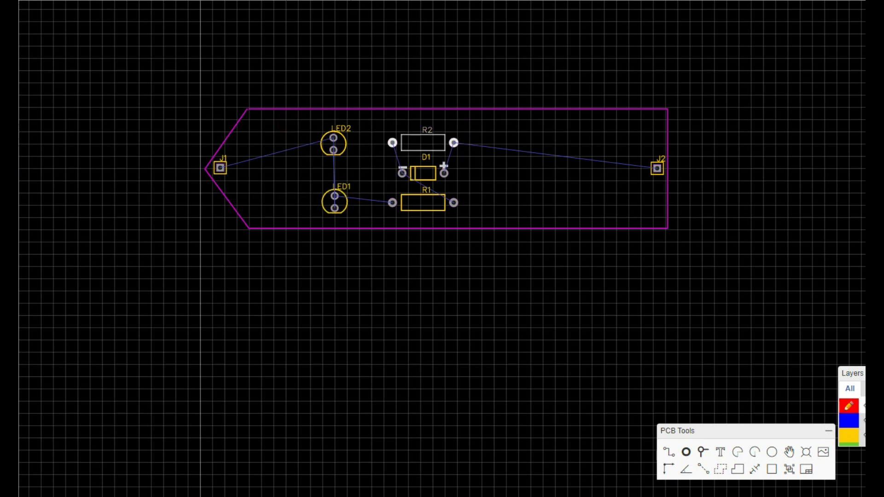
left_click(296, 186)
left_click_drag(299, 188, 471, 221)
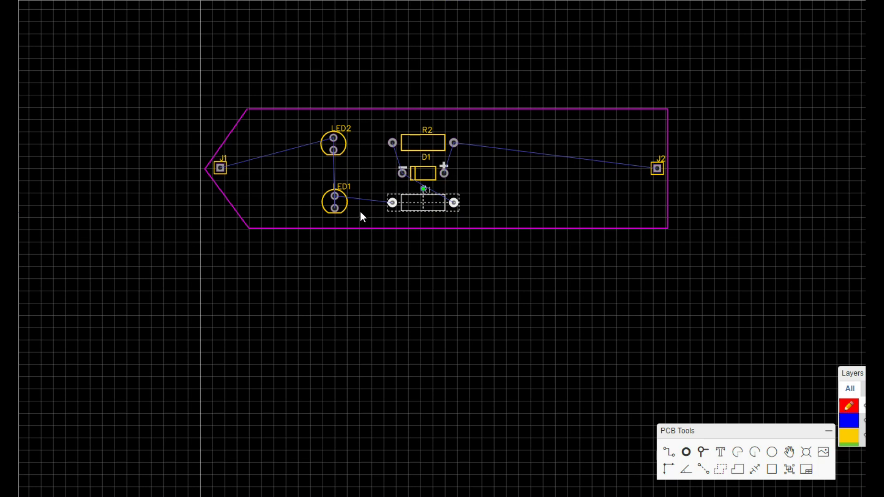
Select LED1, LED2 and R2 in pairs, then clear every selection including J1 and J2.
left_click(345, 210, "shift")
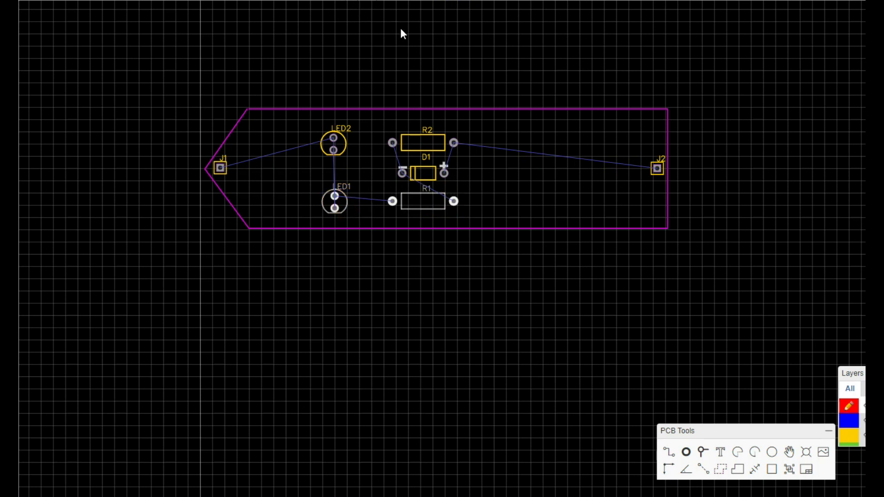
left_click(342, 141)
left_click(414, 145, "shift")
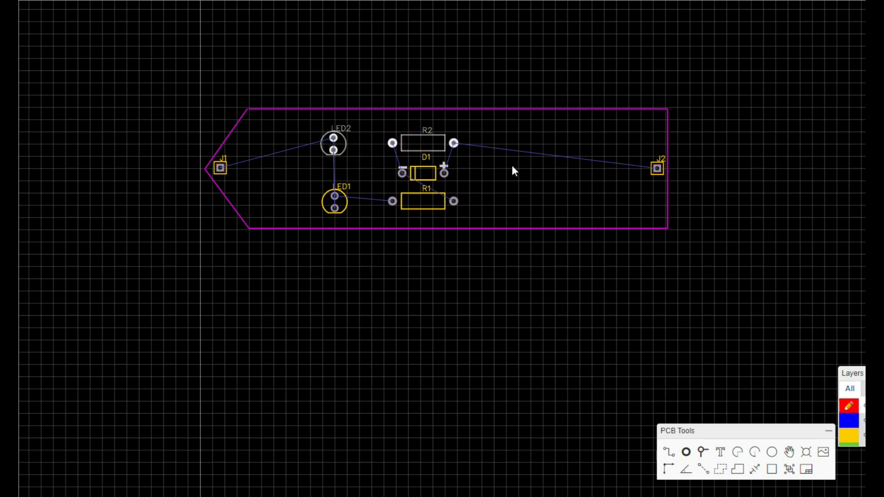
left_click(513, 186)
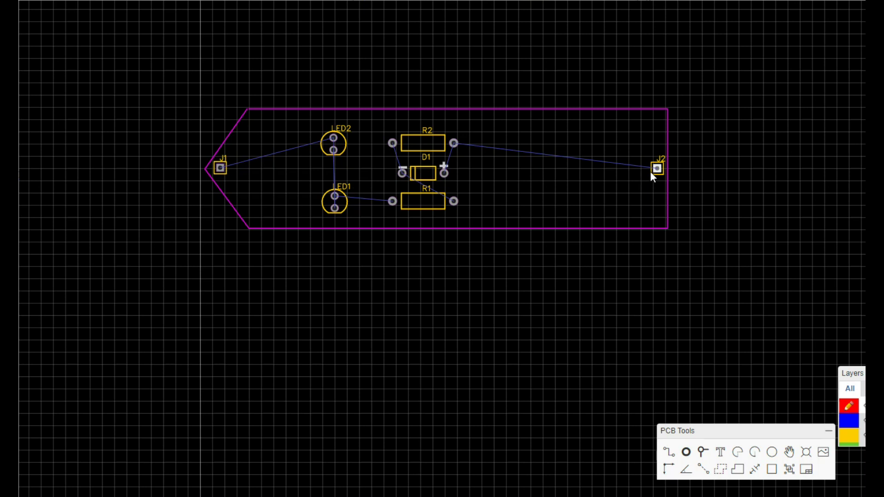
left_click(227, 170)
left_click(495, 174)
Insert the bear image on the top silkscreen at 6 mm width, placed beside J1.
mouse_move(857, 417)
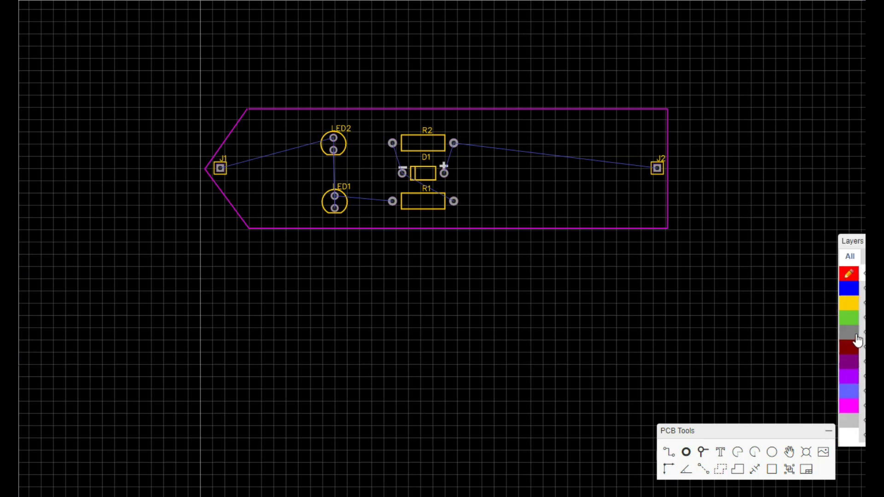
left_click(858, 303)
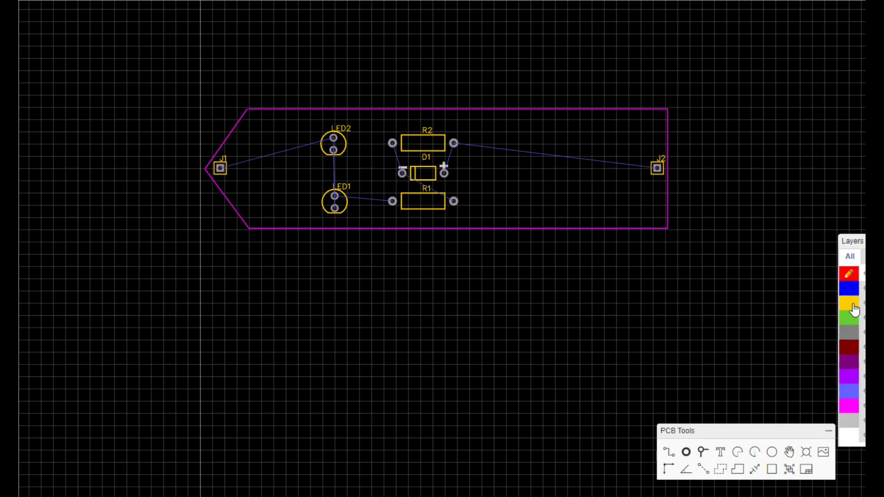
left_click(823, 452)
left_click(264, 248)
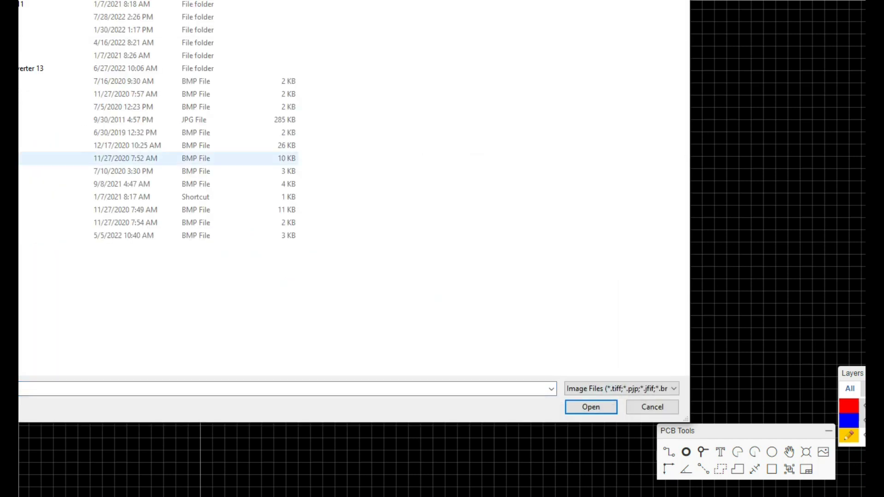
key("Return")
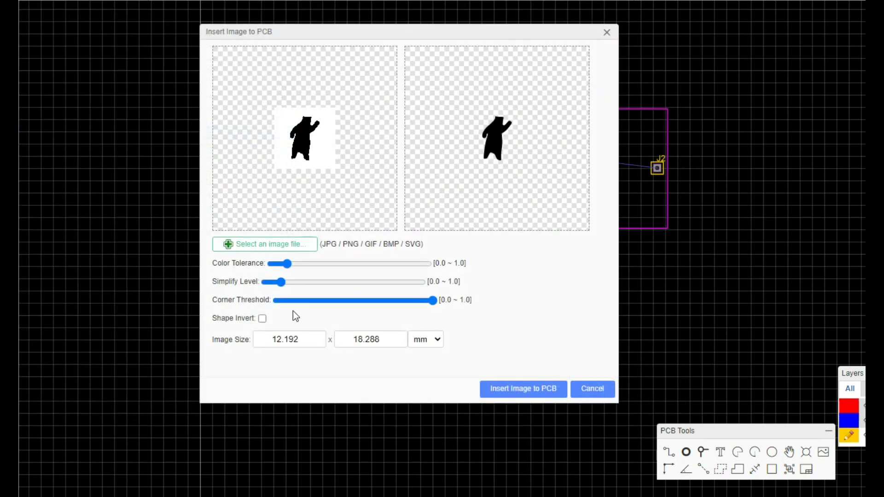
double_click(305, 344)
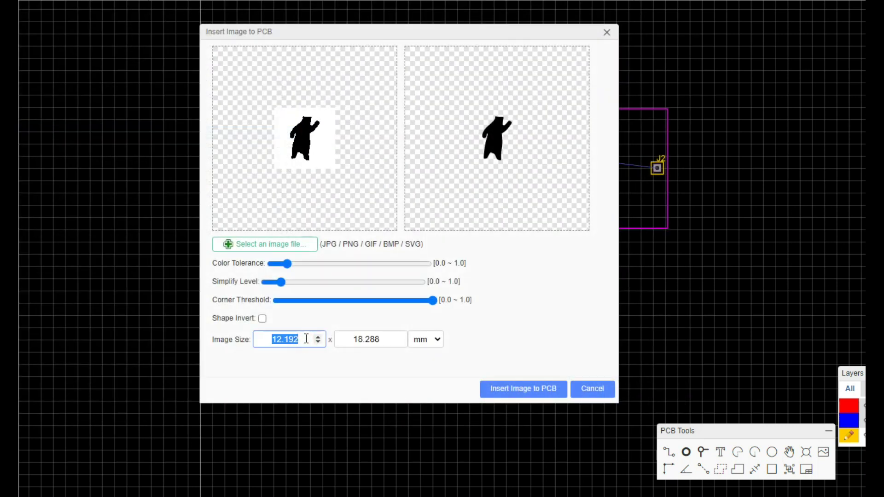
type("6")
left_click(493, 388)
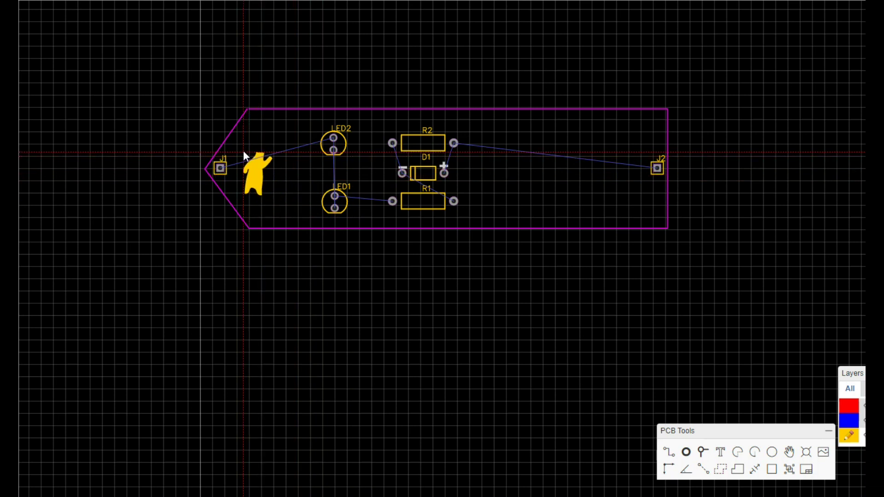
left_click(244, 161)
Stop placing bear copies, then browse the File and Edit menus without choosing anything.
right_click(201, 265)
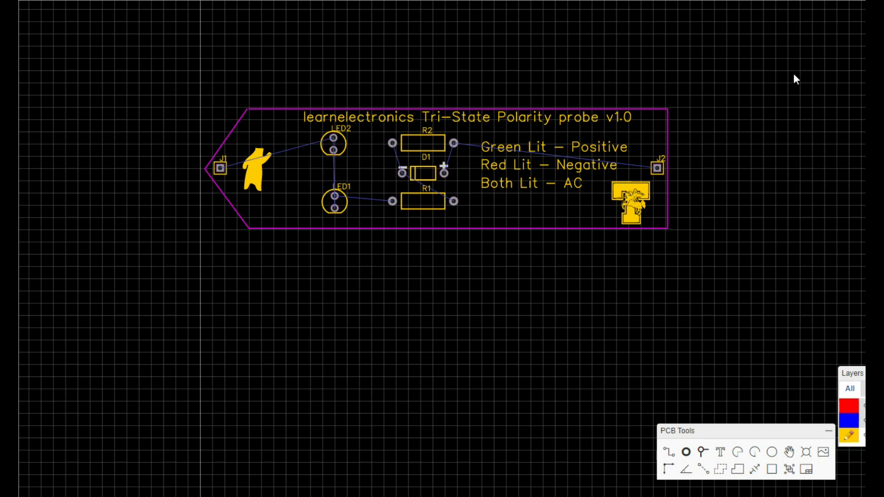
left_click(27, 1)
mouse_move(50, 1)
key("Escape")
key("Escape")
left_click(46, 1)
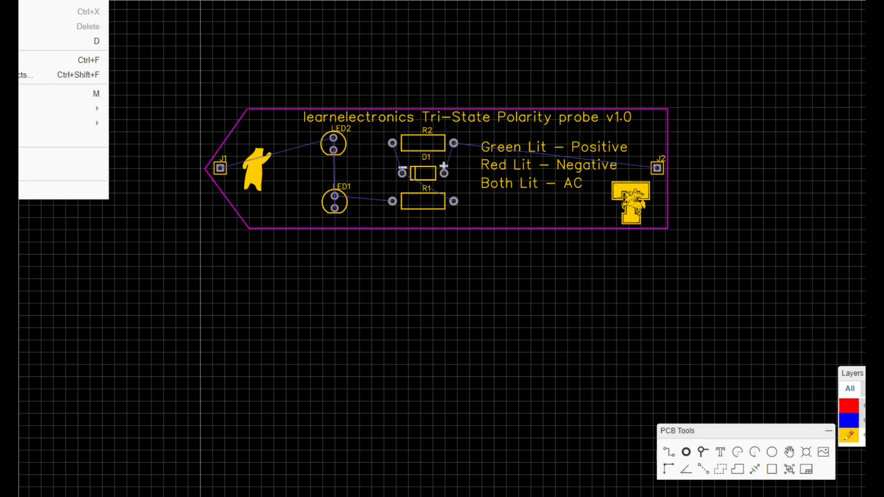
key("Escape")
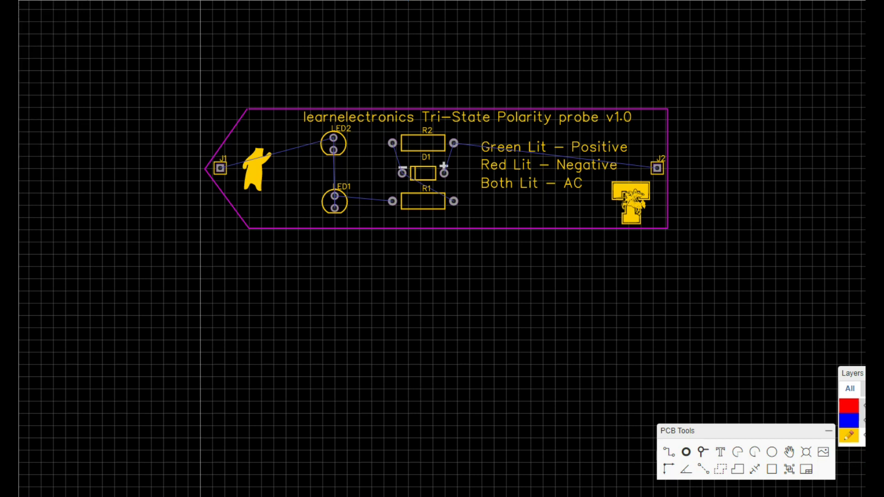
left_click(111, 1)
Run the auto router, acknowledge the unclosed-outline error, and rerun it after closing the outline.
left_click(138, 1)
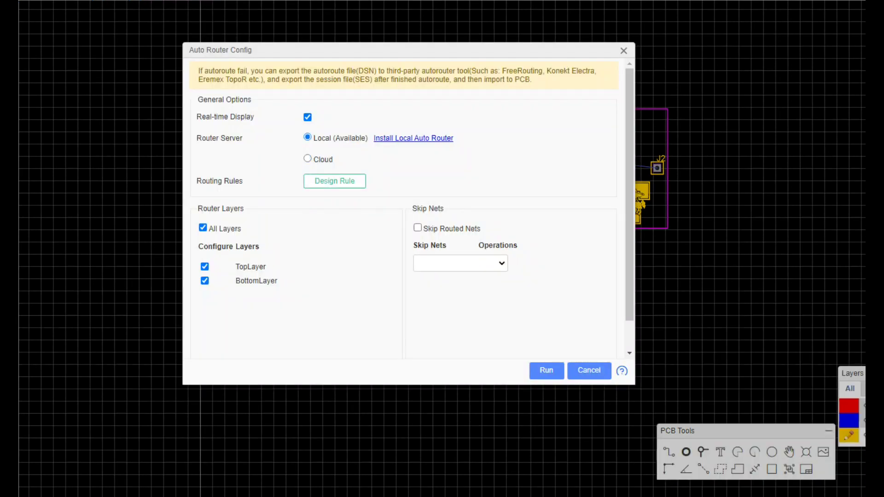
left_click(537, 369)
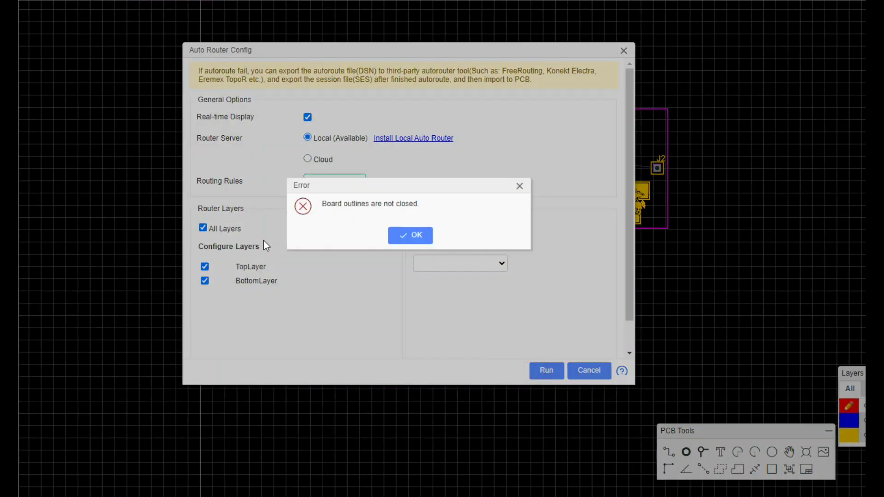
left_click(399, 235)
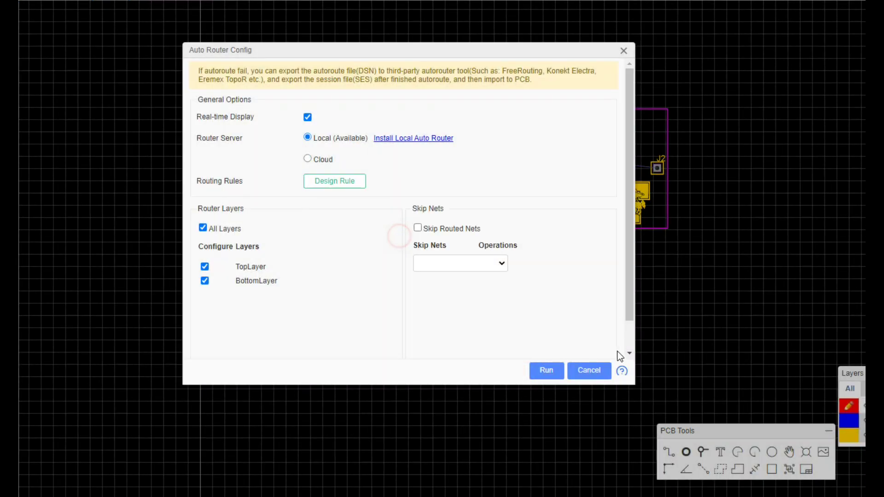
left_click(584, 370)
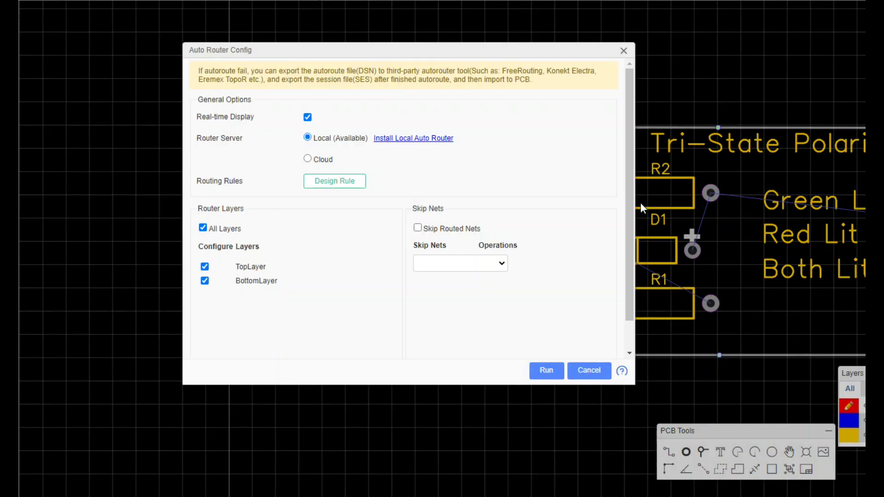
left_click(546, 370)
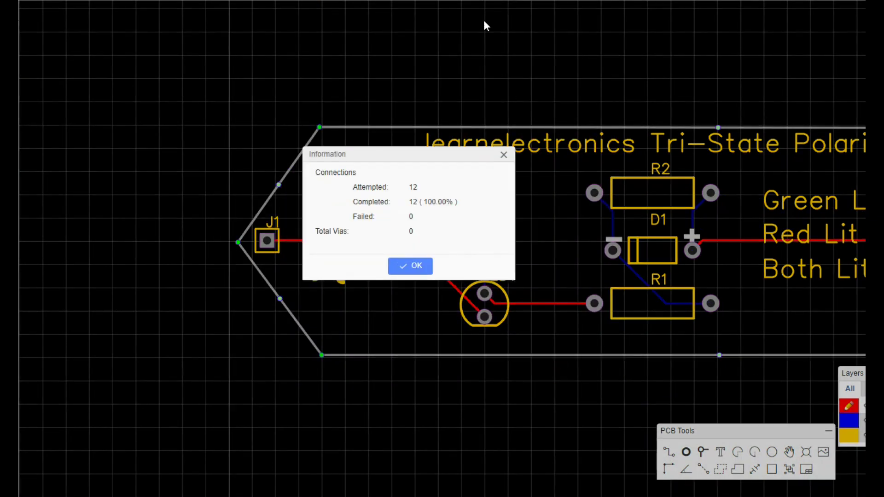
Dismiss the routing summary and zoom and pan to show the whole routed arrow board.
left_click(411, 267)
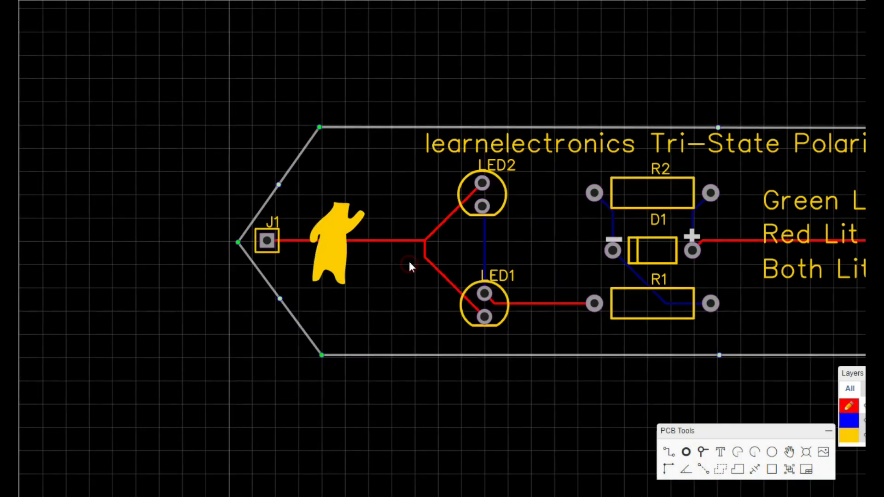
scroll(459, 74, "down", 3)
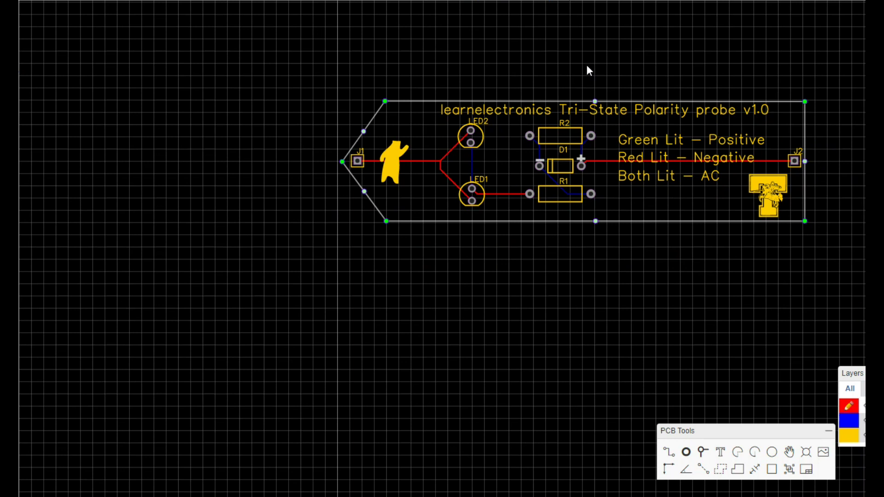
right_click_drag(598, 64, 481, 111)
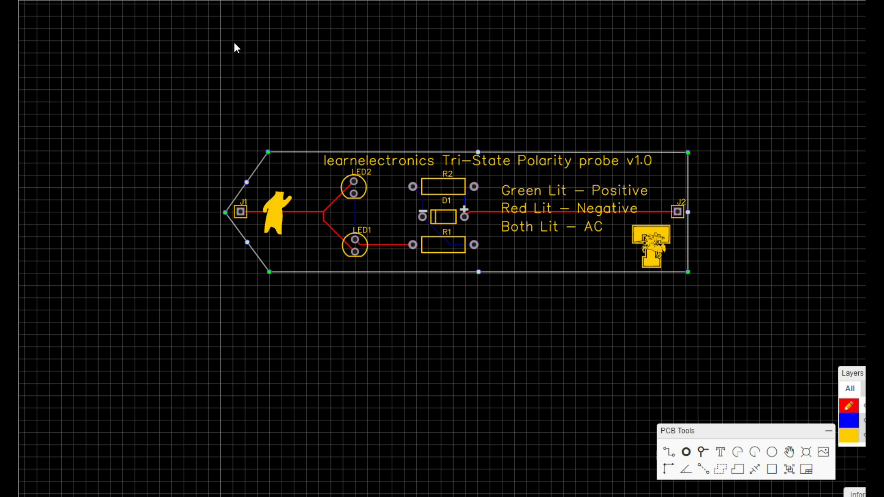
left_click(281, 51)
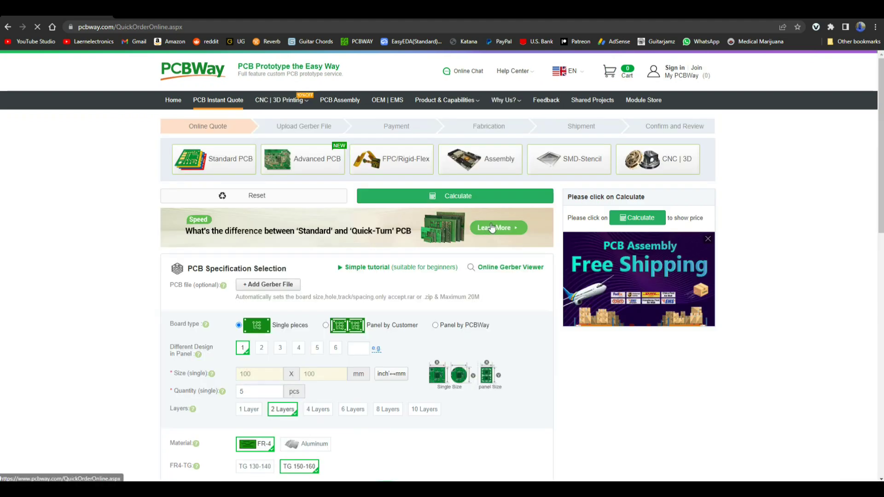
Upload Gerber_PCB_tri state polarity indicator_2022-07-31.zip from Downloads to the PCBWay quote.
scroll(164, 216, "down", 2)
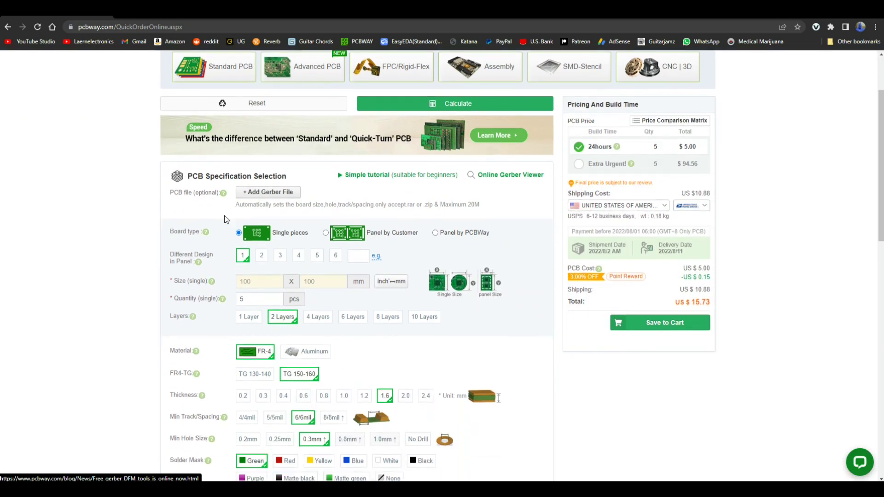
left_click(268, 192)
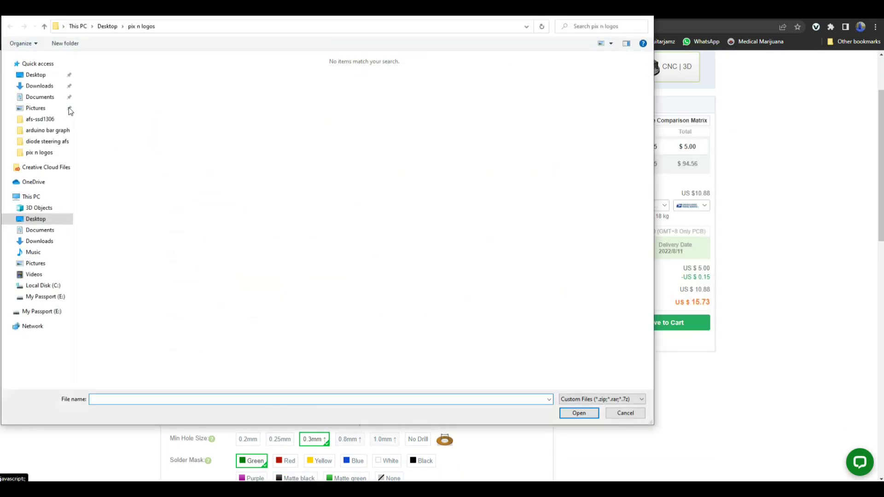
left_click(45, 85)
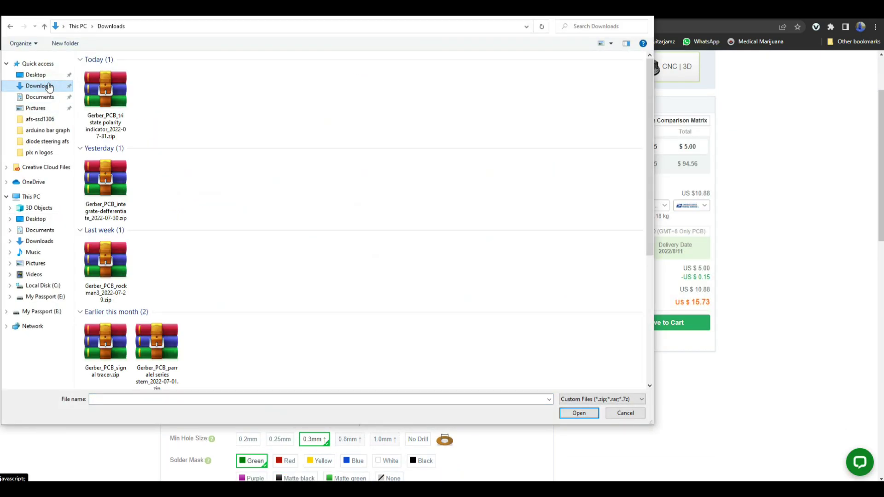
double_click(106, 94)
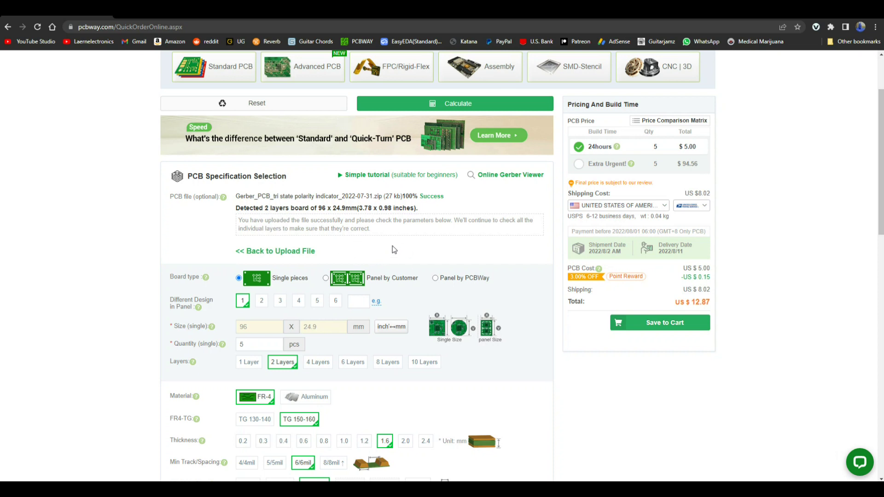
Choose red solder mask, accept HASL-to-ENIG substitution, and add the board to the cart.
scroll(349, 245, "down", 3)
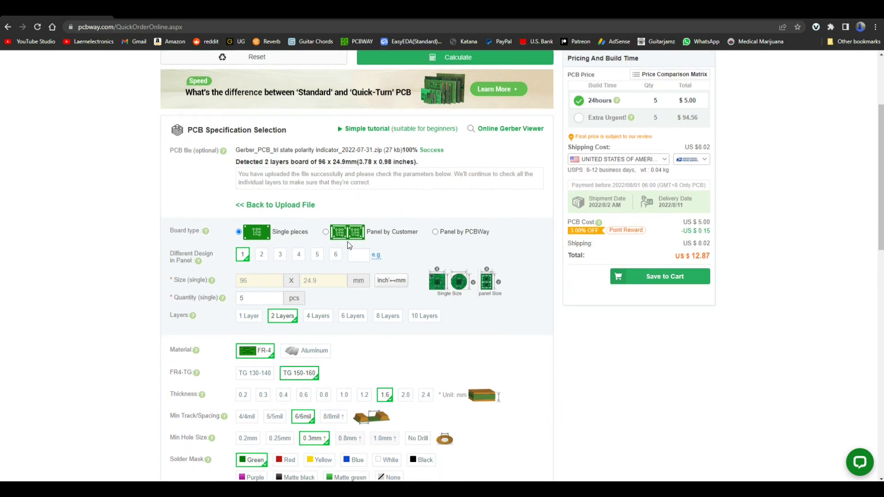
scroll(342, 243, "down", 2)
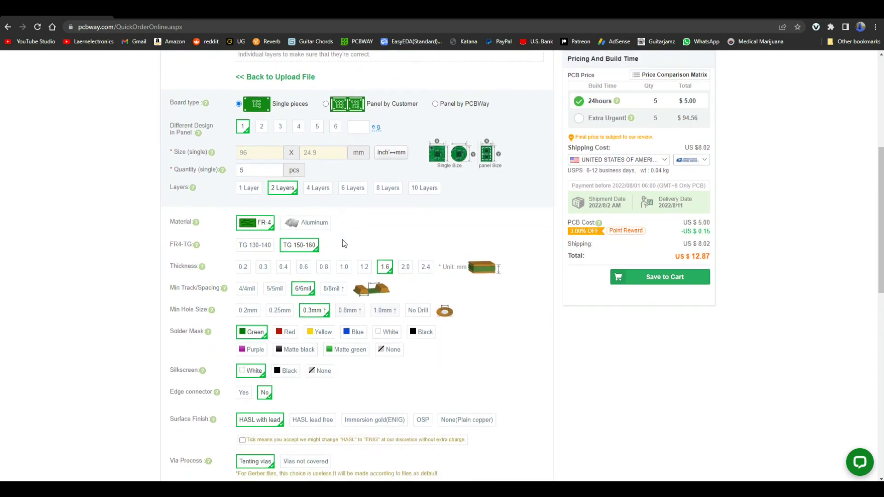
left_click(289, 276)
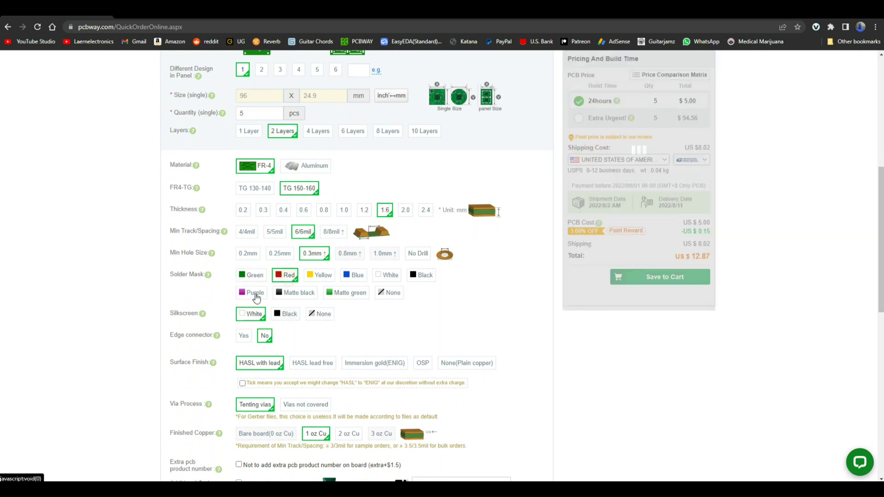
left_click(242, 382)
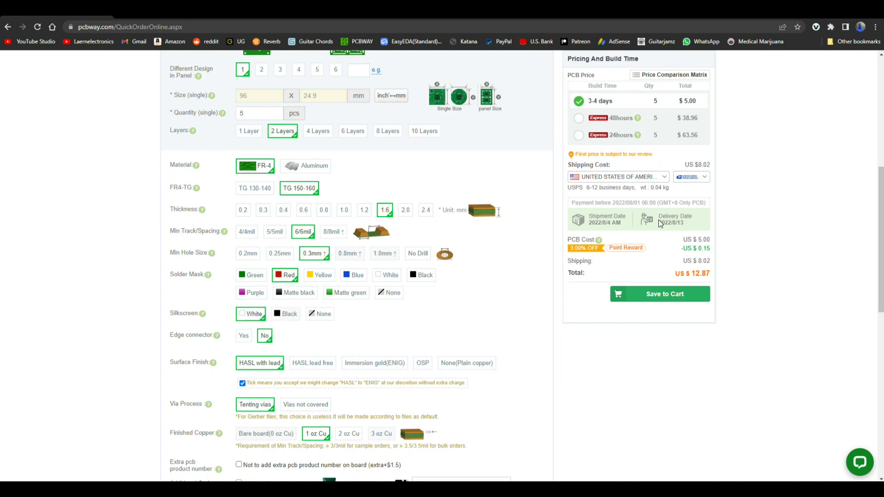
left_click(664, 297)
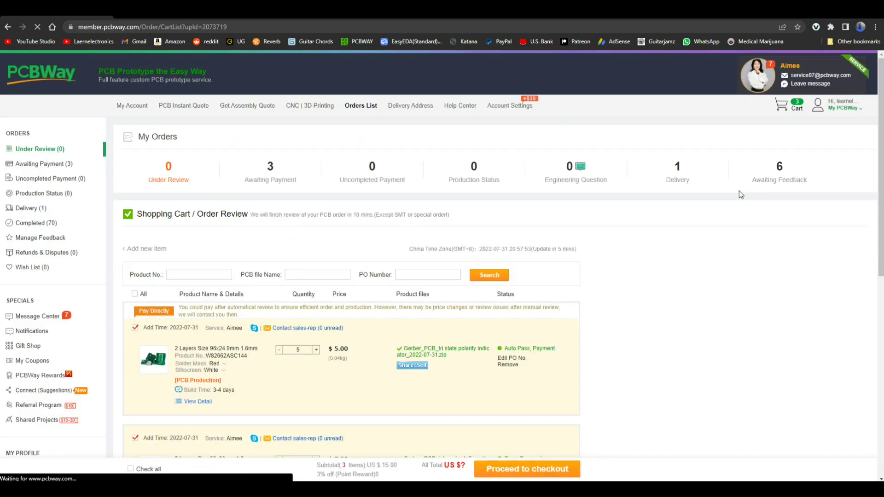